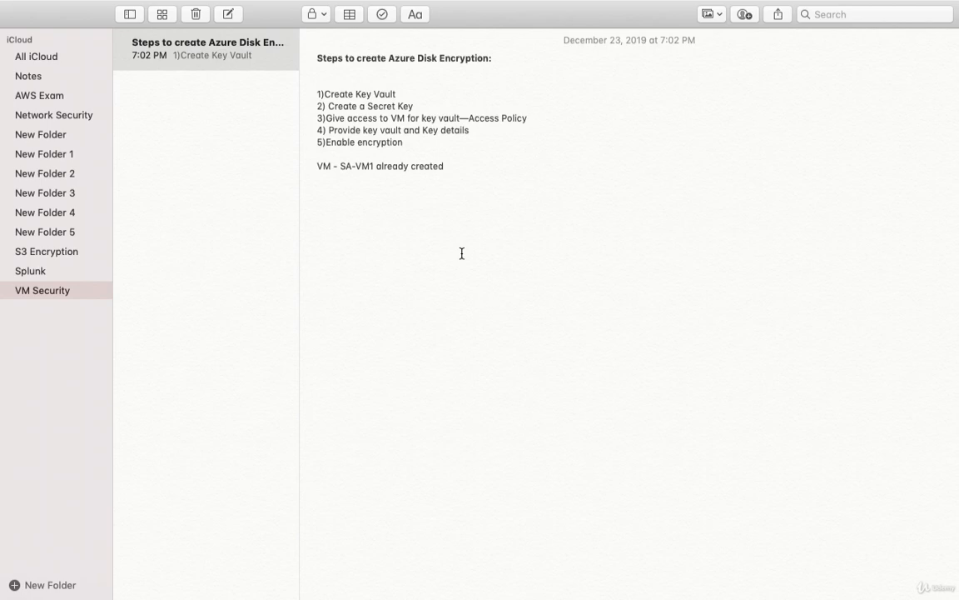
- Review the note's Azure Disk Encryption steps, from creating the key vault to enabling encryption, and its SA-VM1 line
click(508, 56)
click(463, 169)
drag(463, 169, 320, 166)
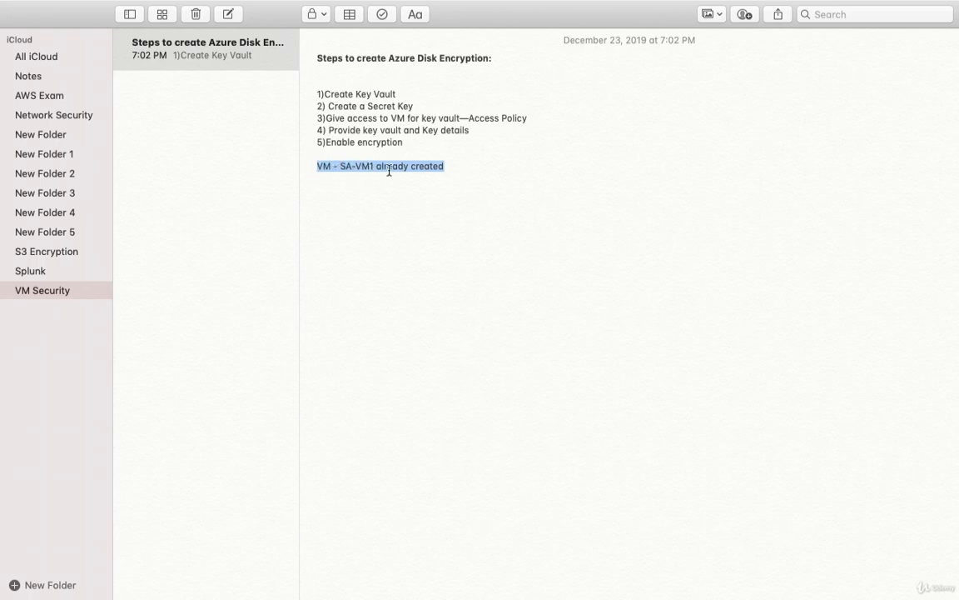
click(427, 178)
drag(451, 171, 317, 168)
click(424, 86)
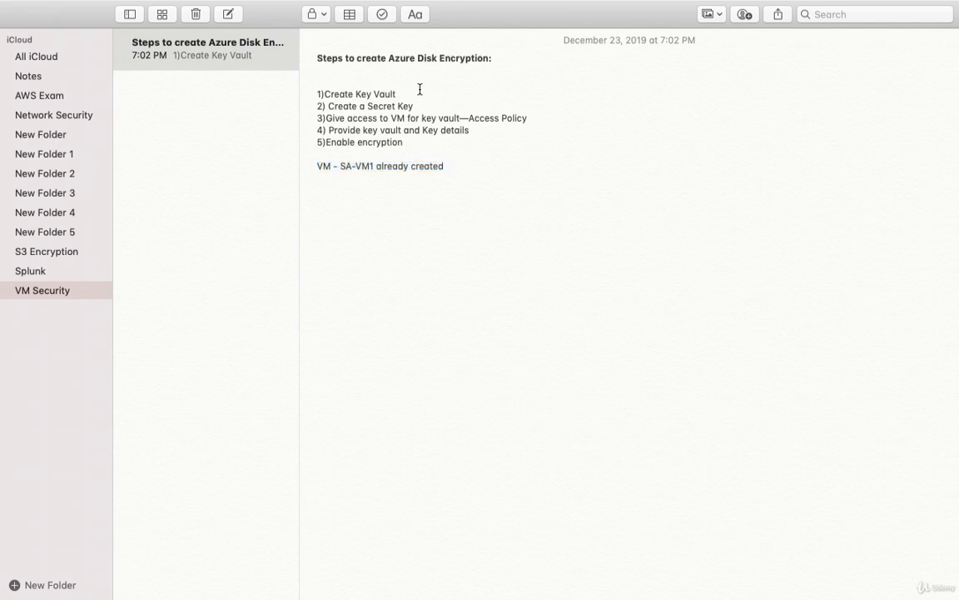
drag(405, 94, 331, 96)
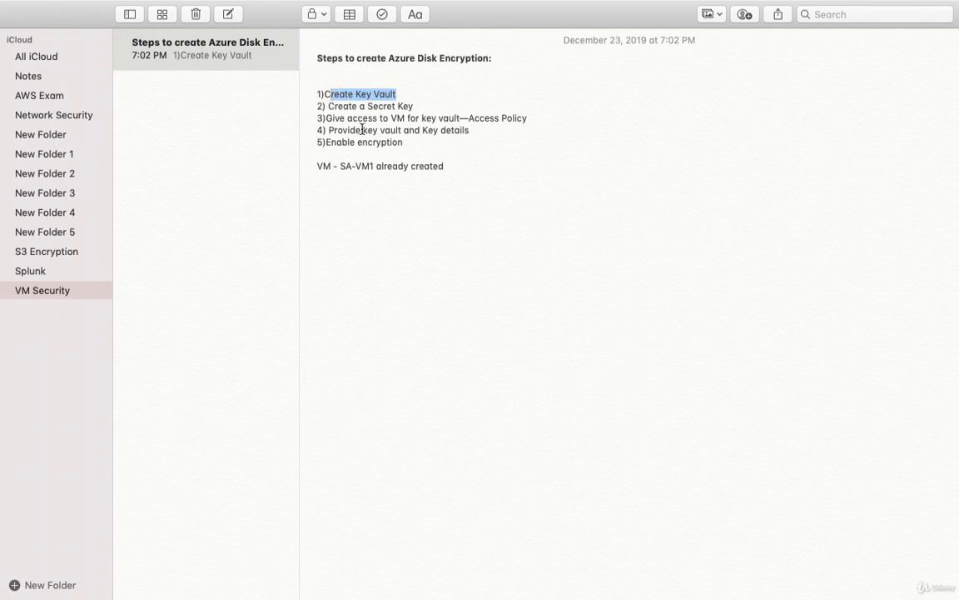
drag(326, 118, 468, 118)
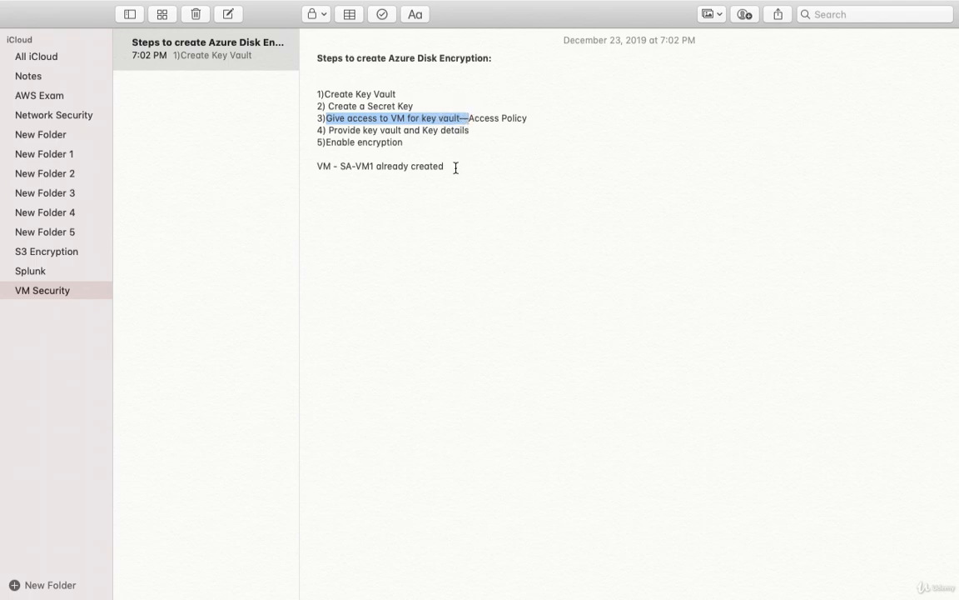
click(459, 166)
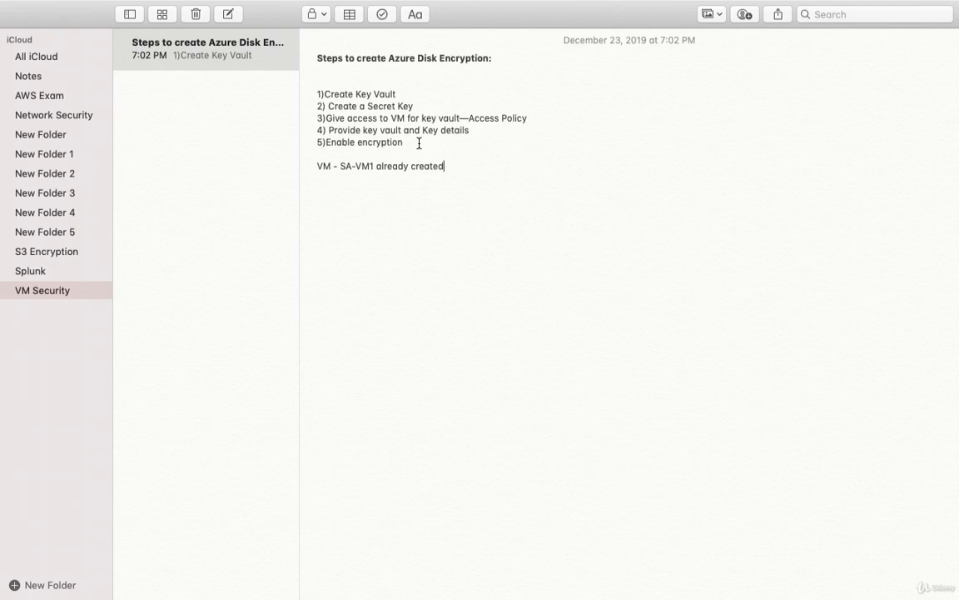
drag(418, 143, 322, 98)
click(384, 204)
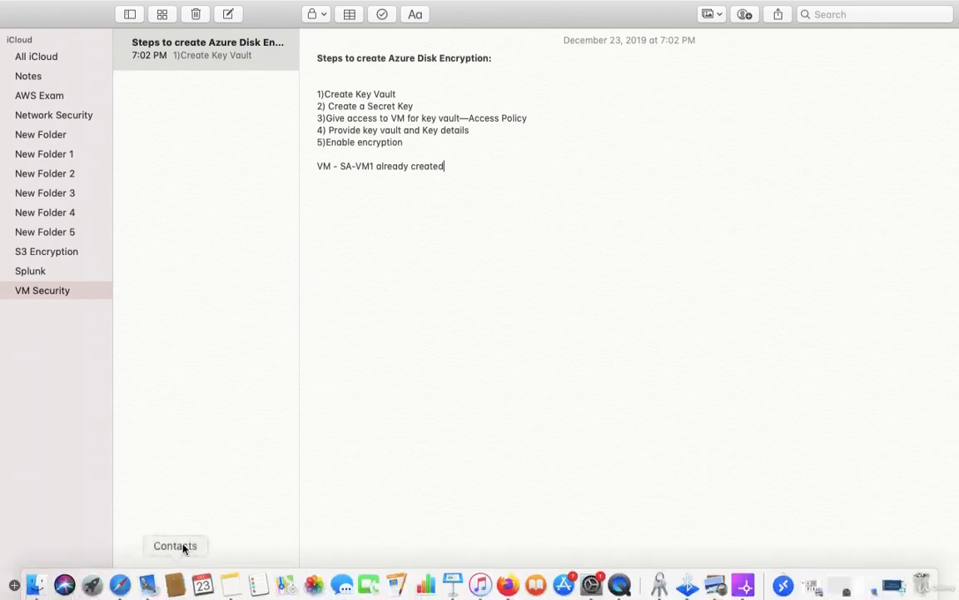
- Switch to the Azure portal in Safari and open the virtual machines list
click(119, 581)
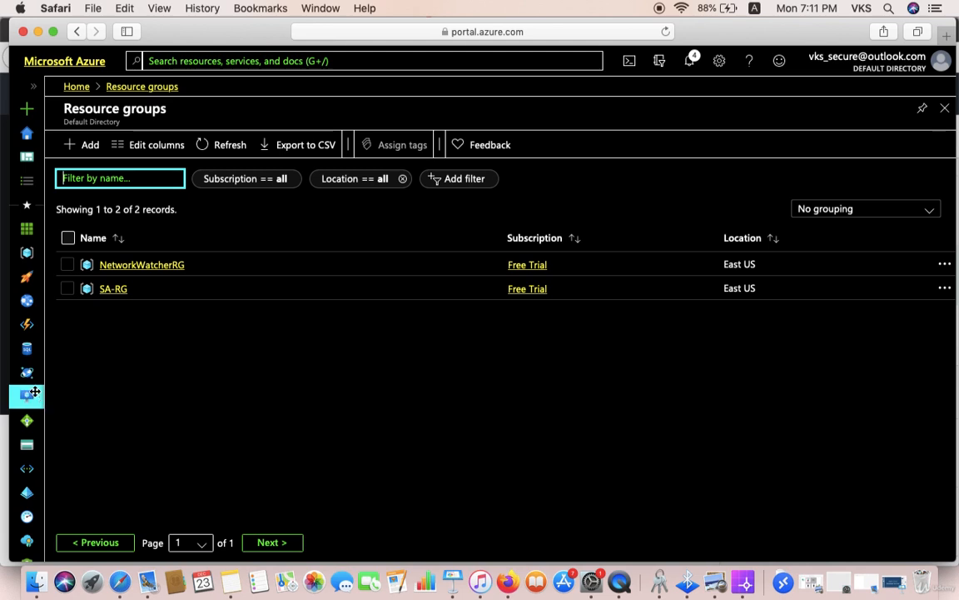
mouse_move(28, 398)
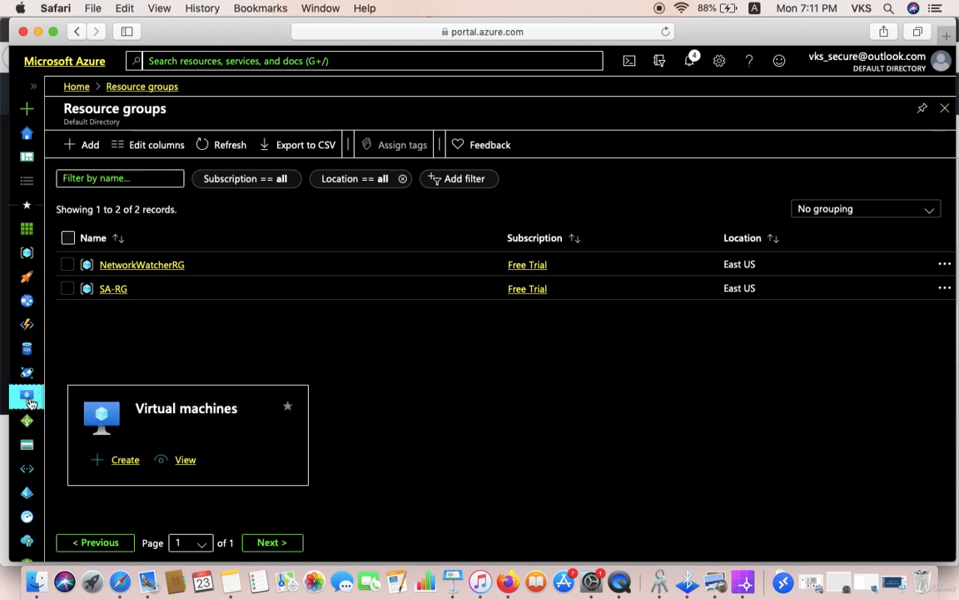
click(27, 398)
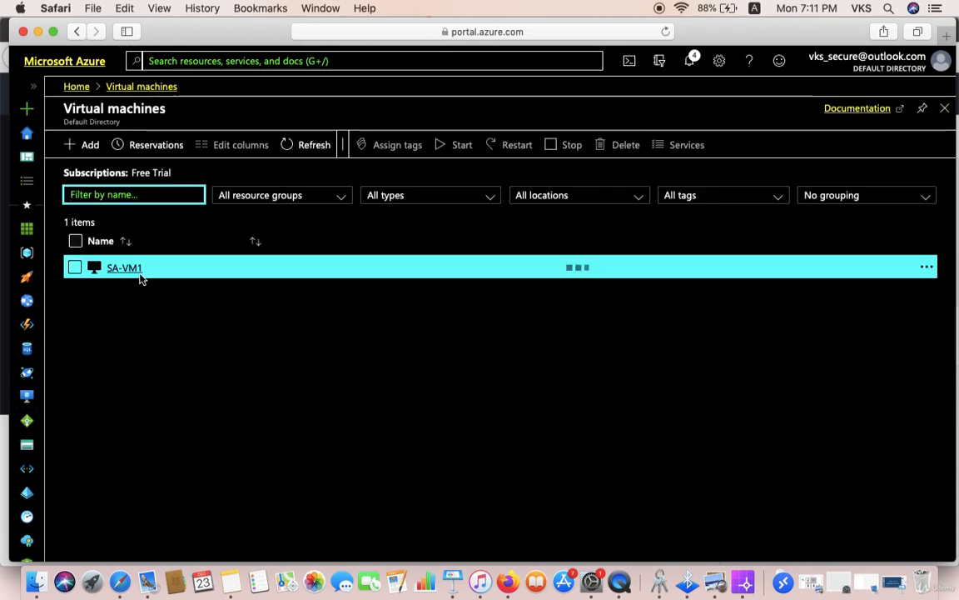
- Search the portal for "key", open the Key vaults service and start creating a key vault
click(209, 60)
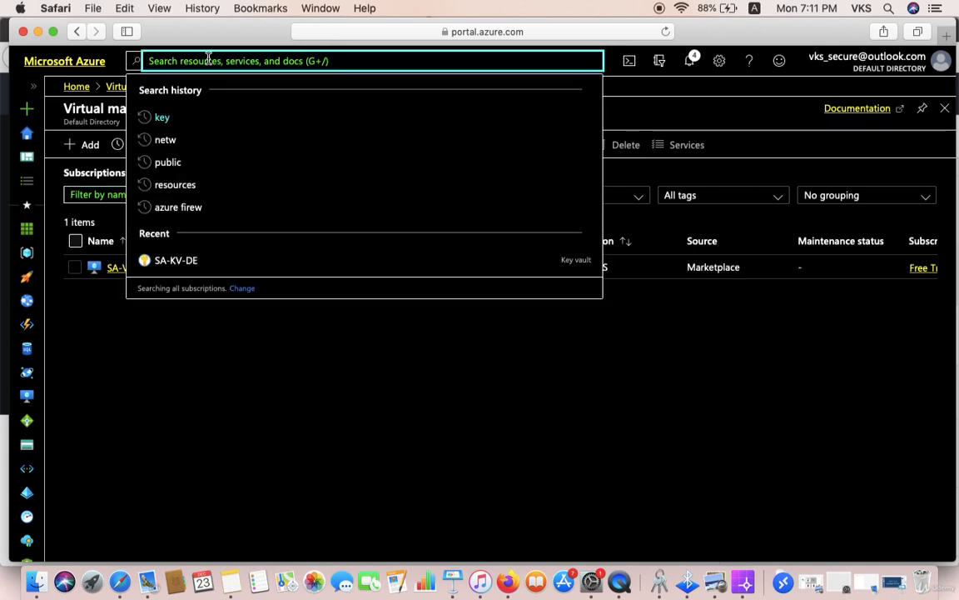
text(key)
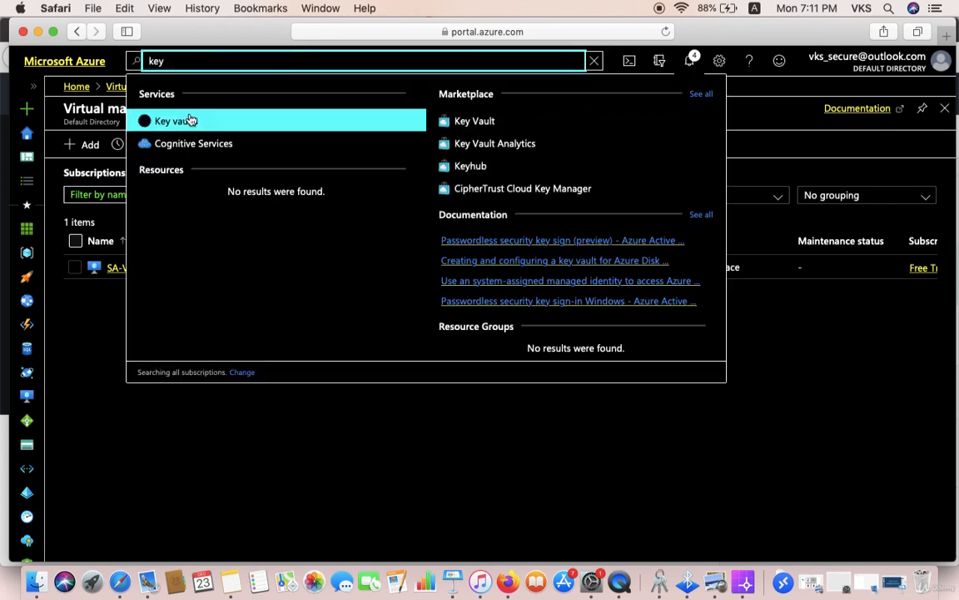
click(191, 120)
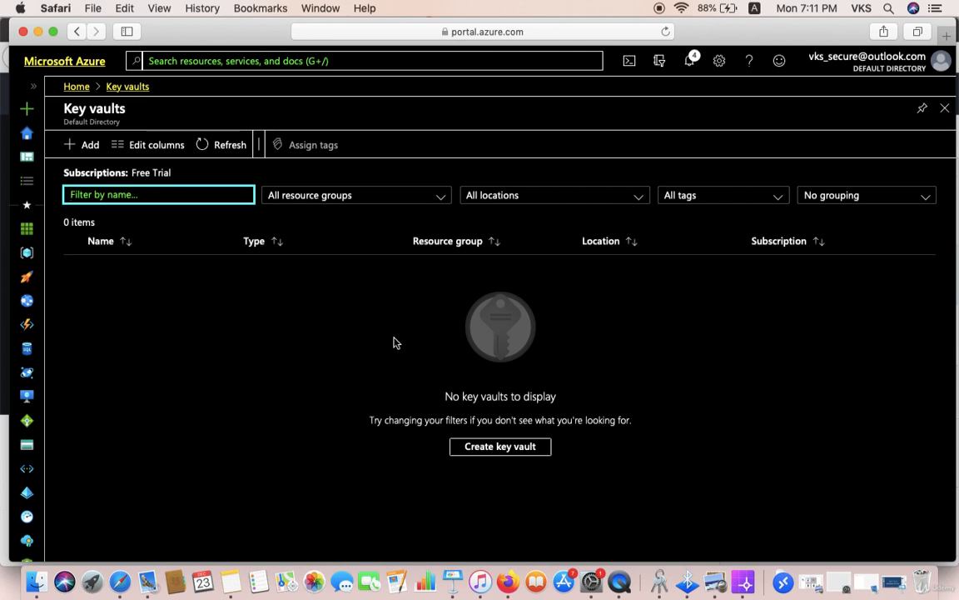
click(479, 447)
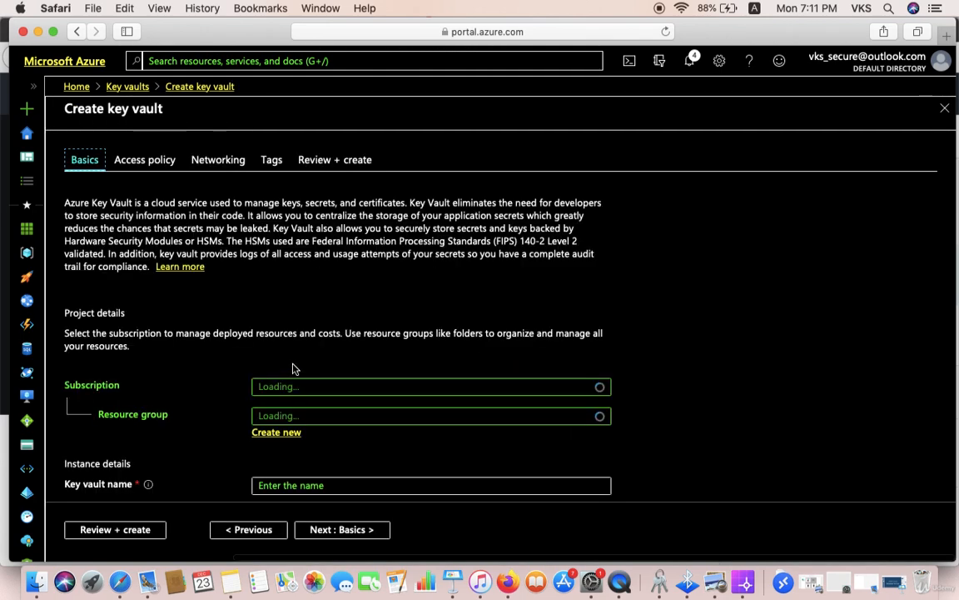
- Assign the new key vault to the existing resource group SA-RG
scroll(353, 400, down, 2)
click(341, 327)
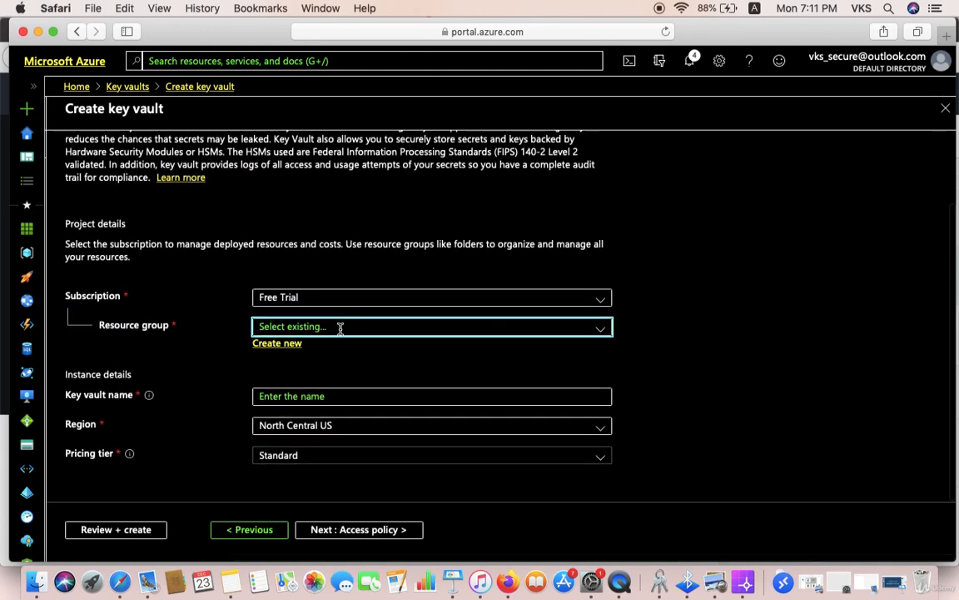
scroll(341, 329, up, 1)
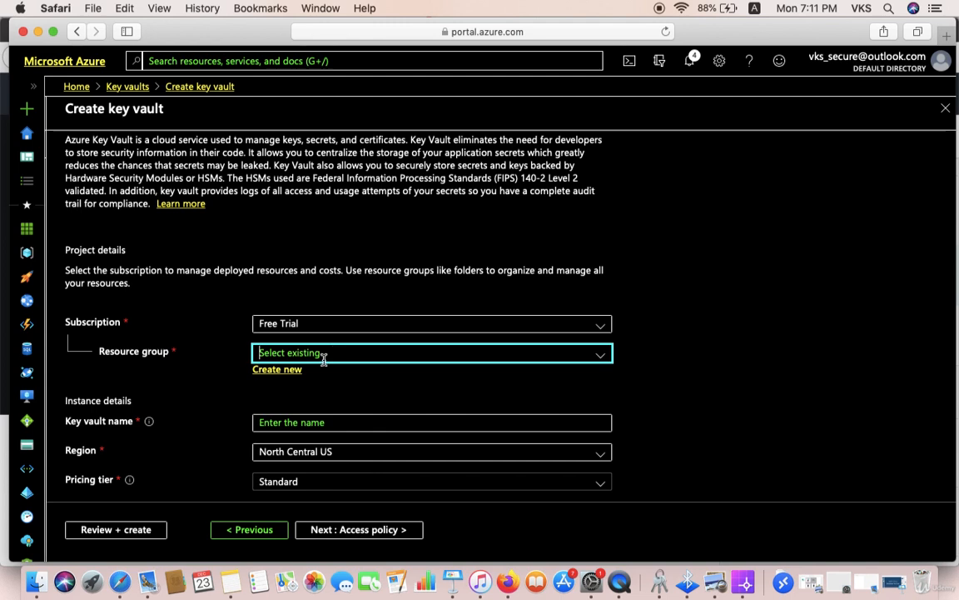
click(328, 354)
click(316, 400)
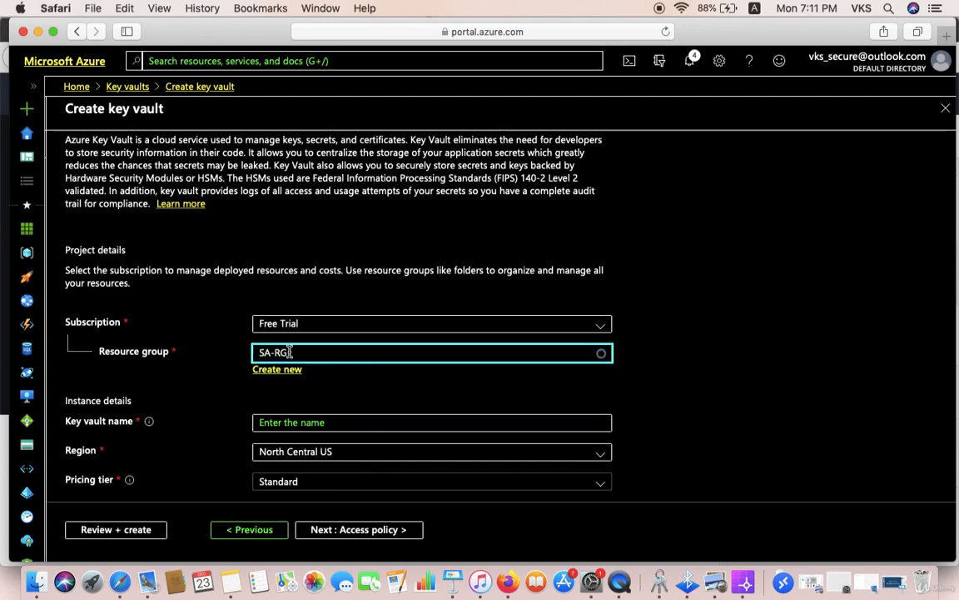
- Name the key vault SA-KV-ADE
scroll(336, 406, down, 1)
click(321, 396)
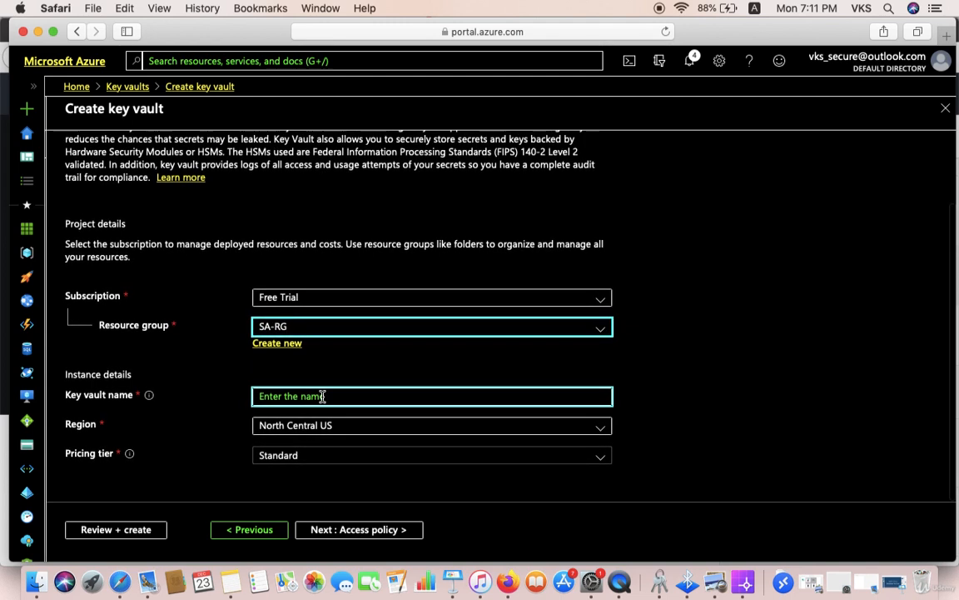
text(SA)
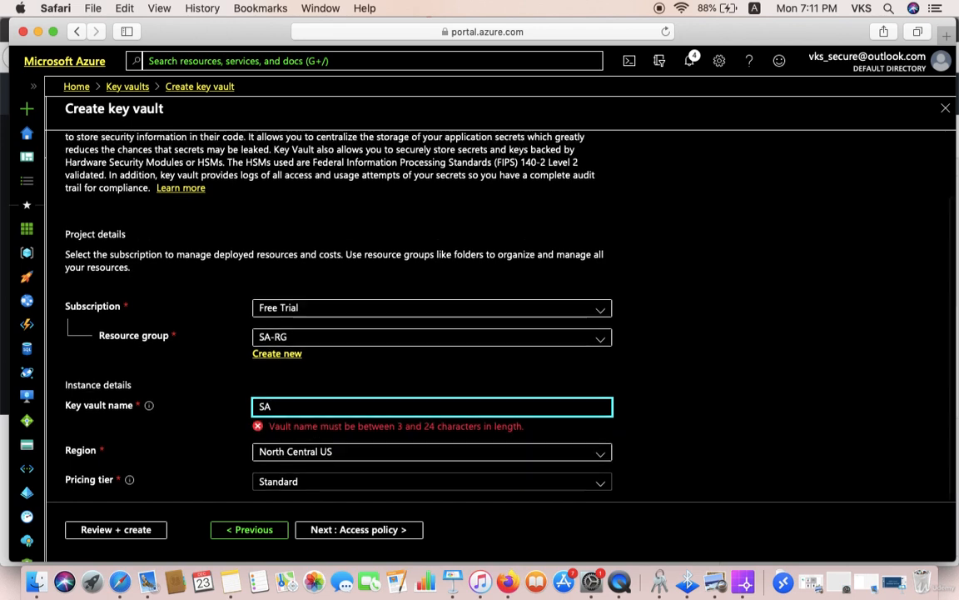
text(-K)
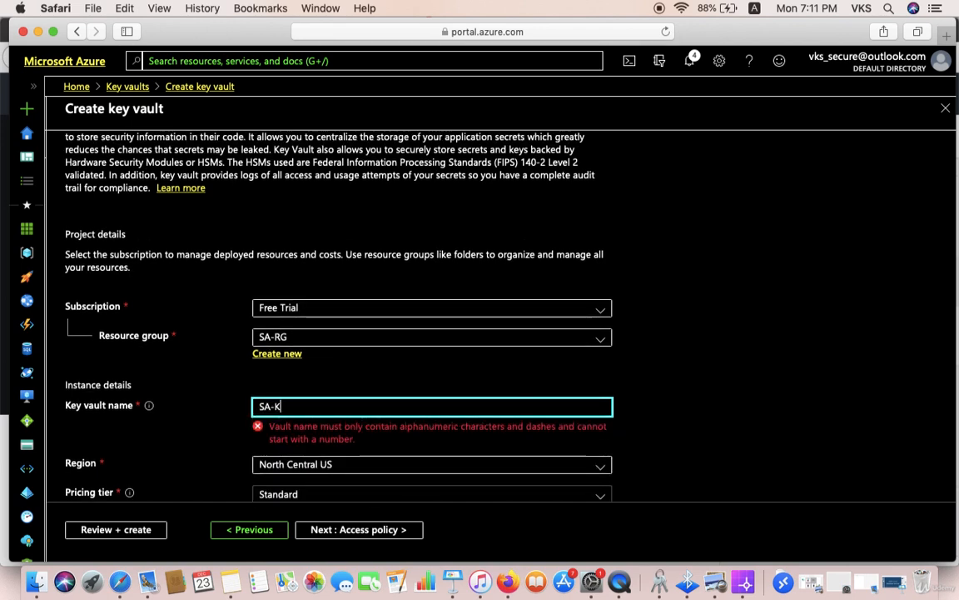
text(V-)
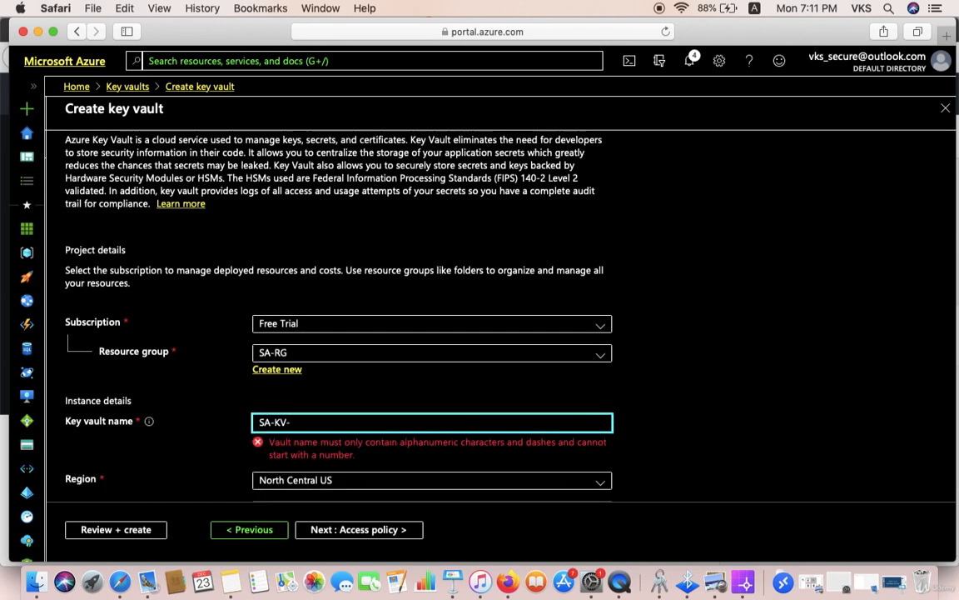
text(ADE)
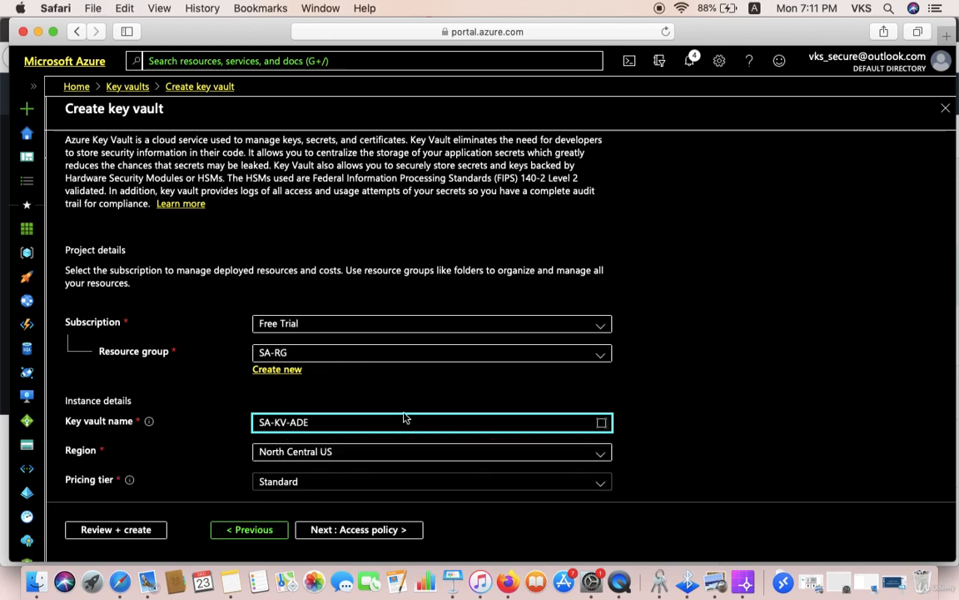
- Set the key vault's region to East US
click(379, 452)
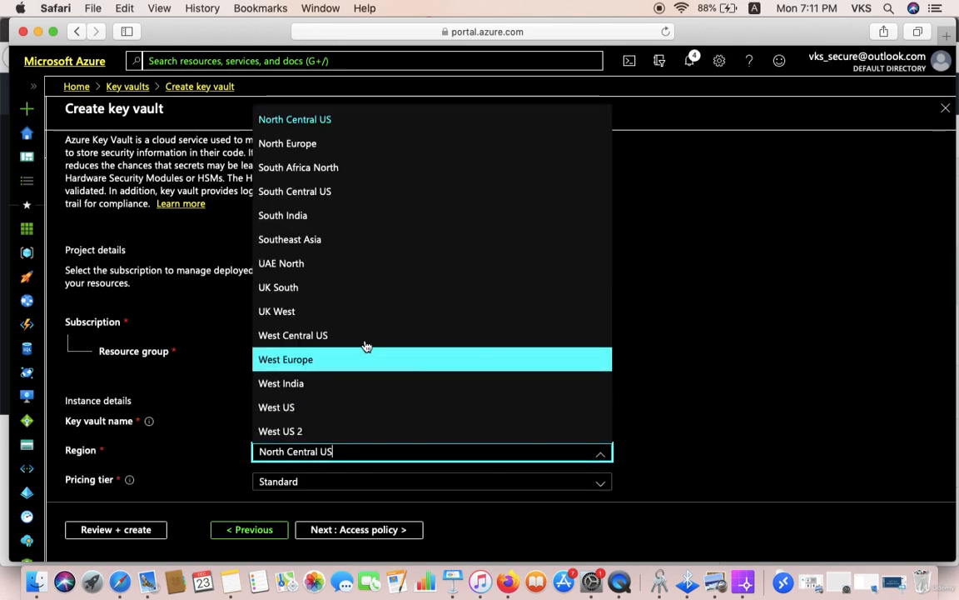
scroll(343, 275, up, 5)
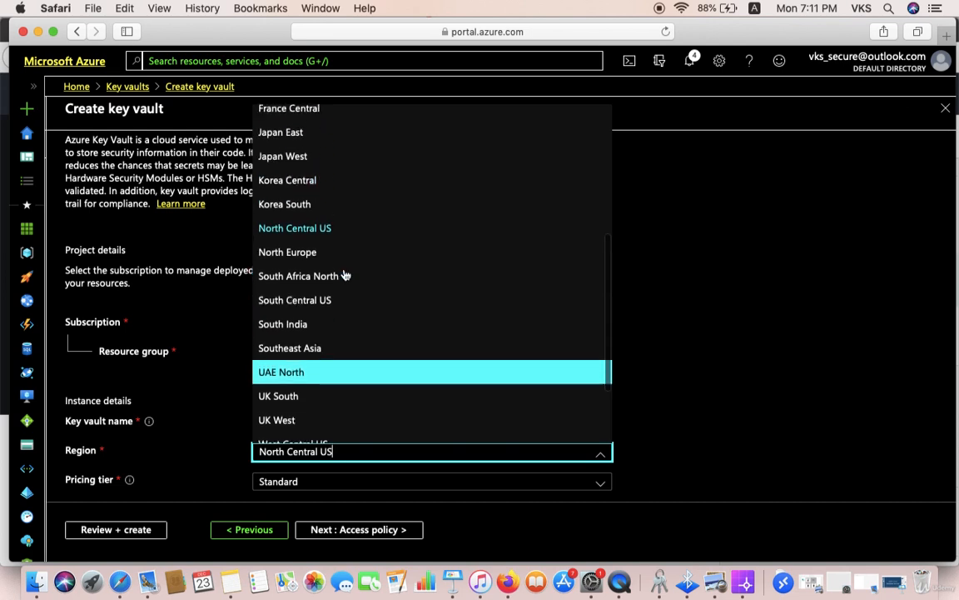
scroll(338, 262, up, 2)
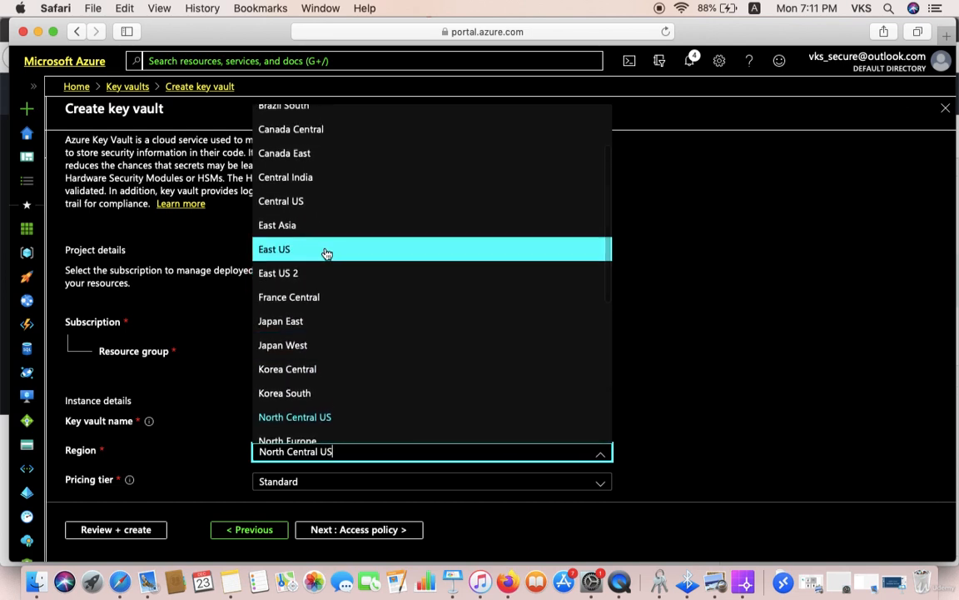
click(326, 251)
scroll(565, 339, down, 2)
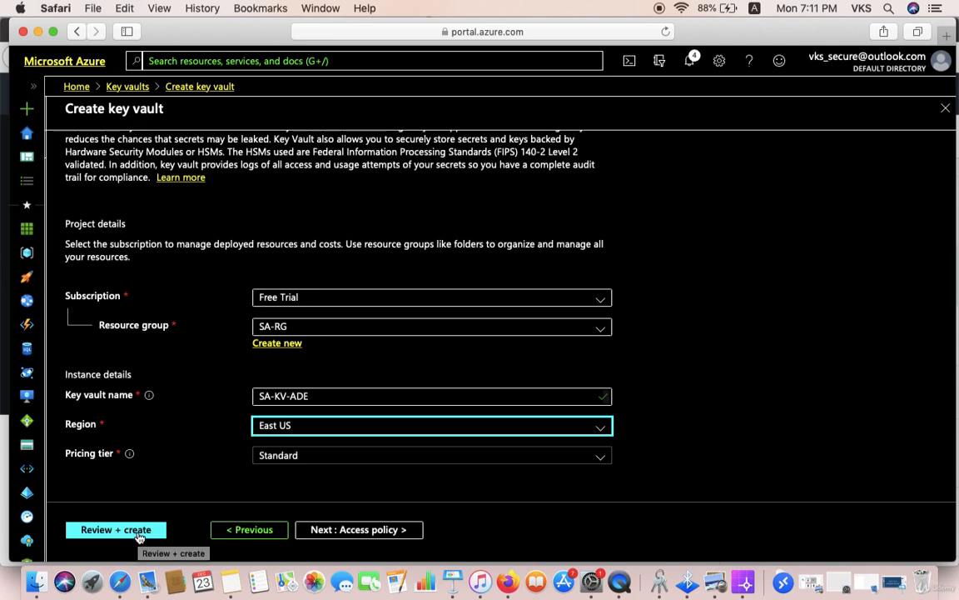
- Enable access to Azure Disk Encryption for volume encryption in the key vault's access policy settings
click(326, 531)
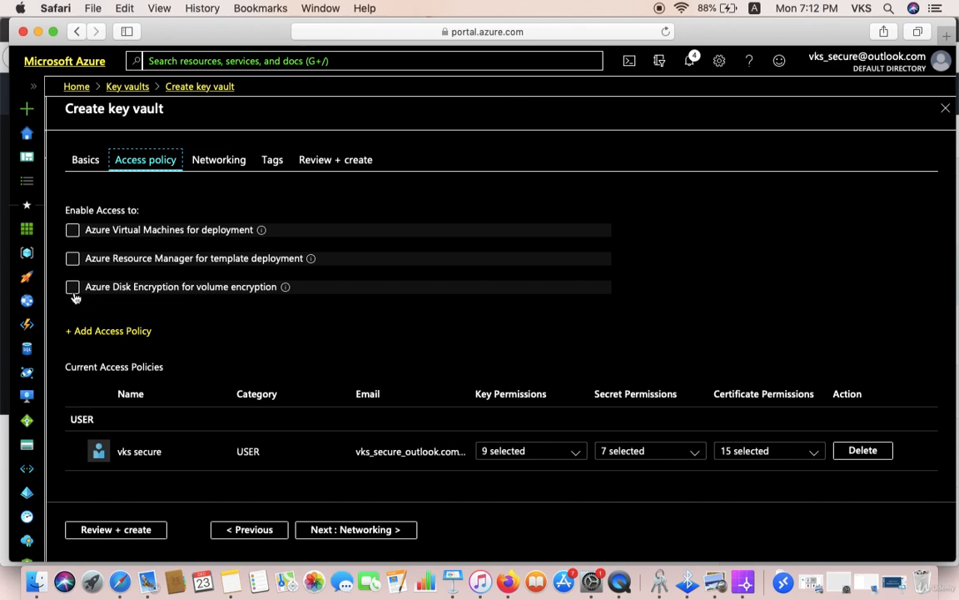
click(73, 289)
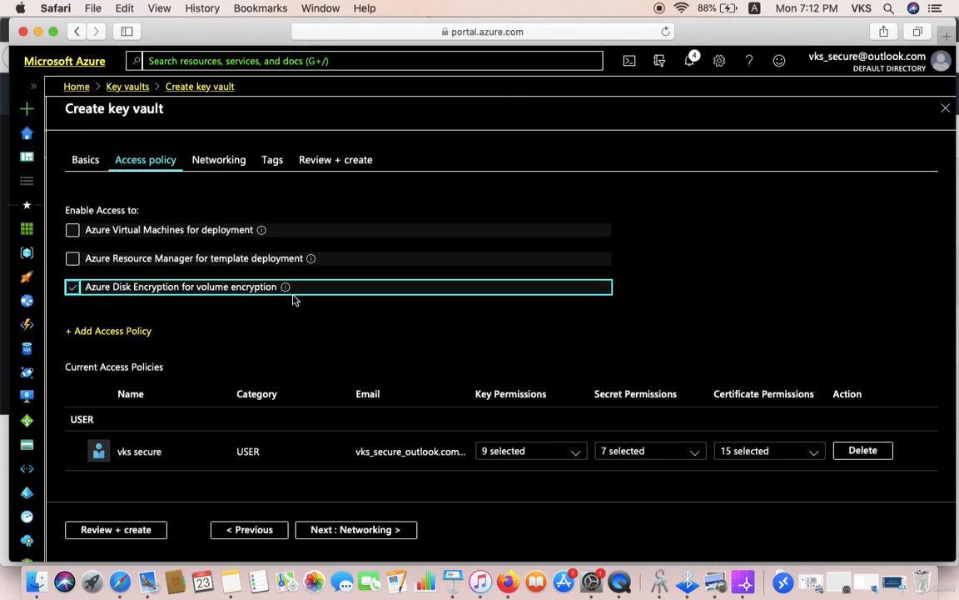
mouse_move(287, 296)
- Grant the listed user all key permissions and all secret permissions in the current access policy
click(566, 455)
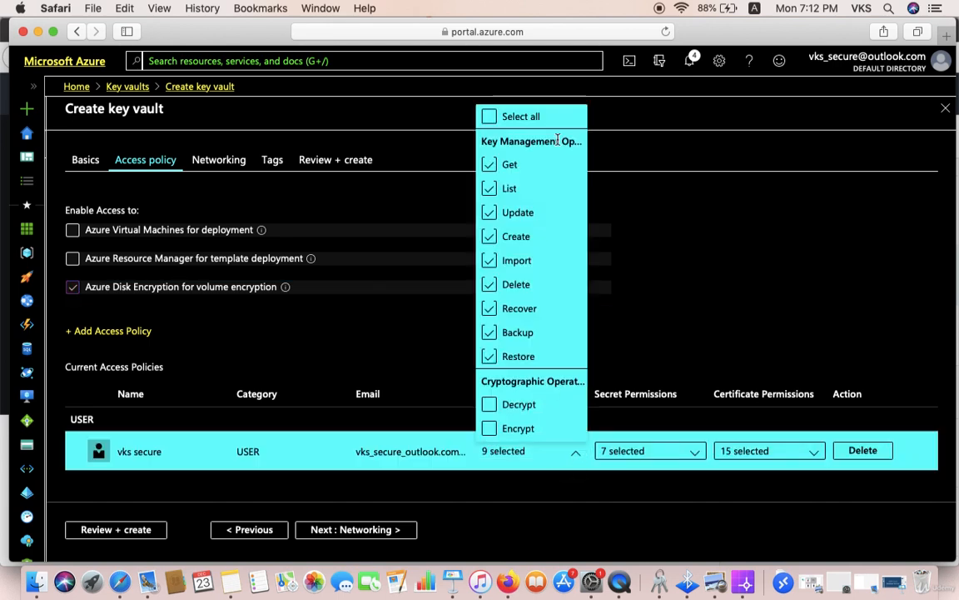
click(500, 117)
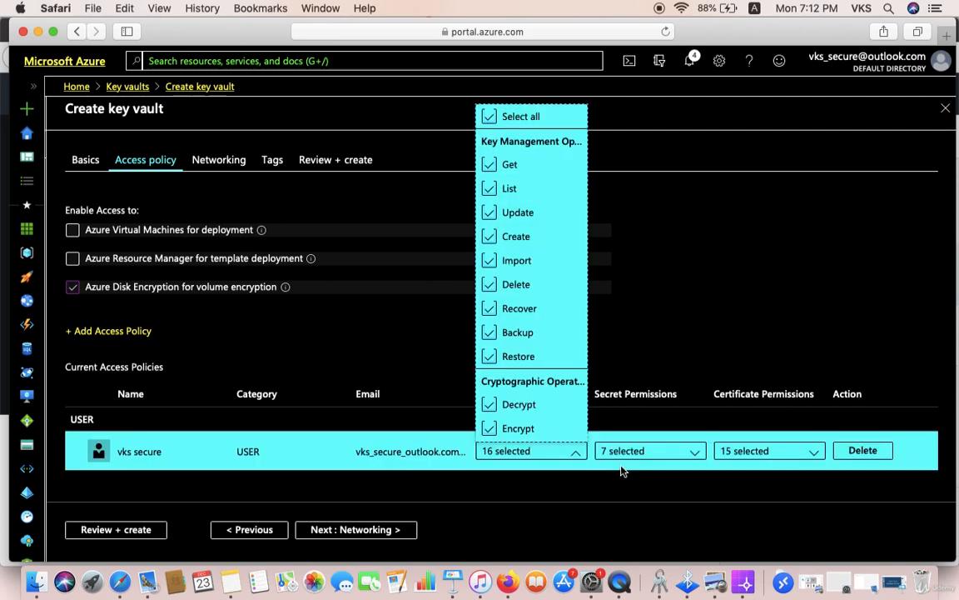
click(664, 454)
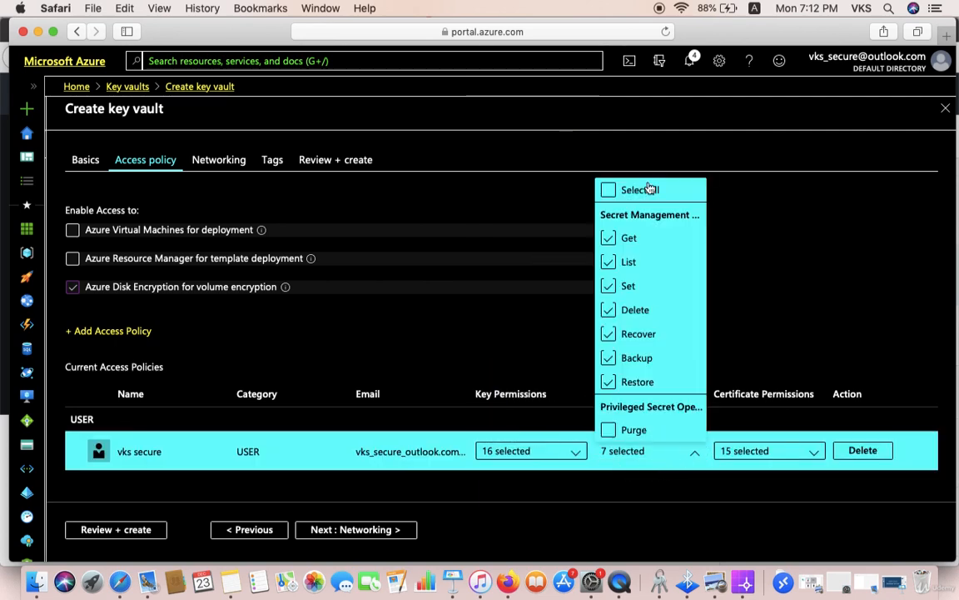
click(633, 190)
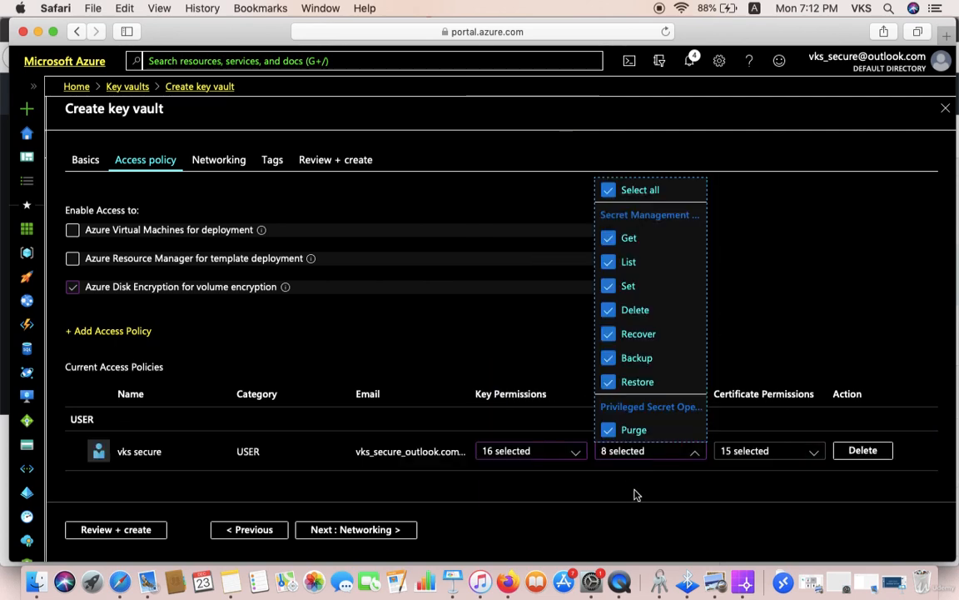
click(680, 487)
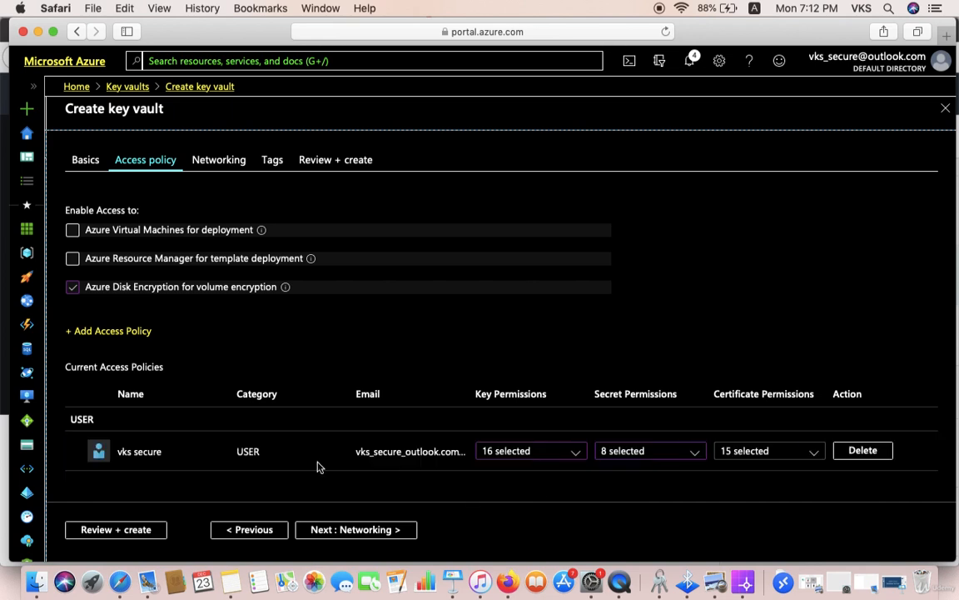
- Review the key vault SA-KV-ADE with its connectivity left at public endpoint for all networks, and create it
click(342, 530)
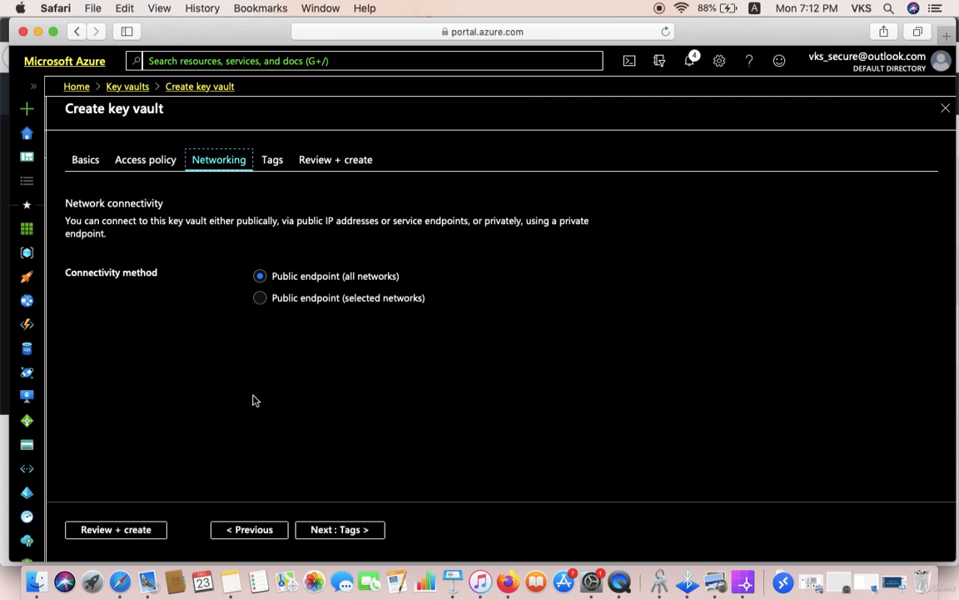
click(100, 532)
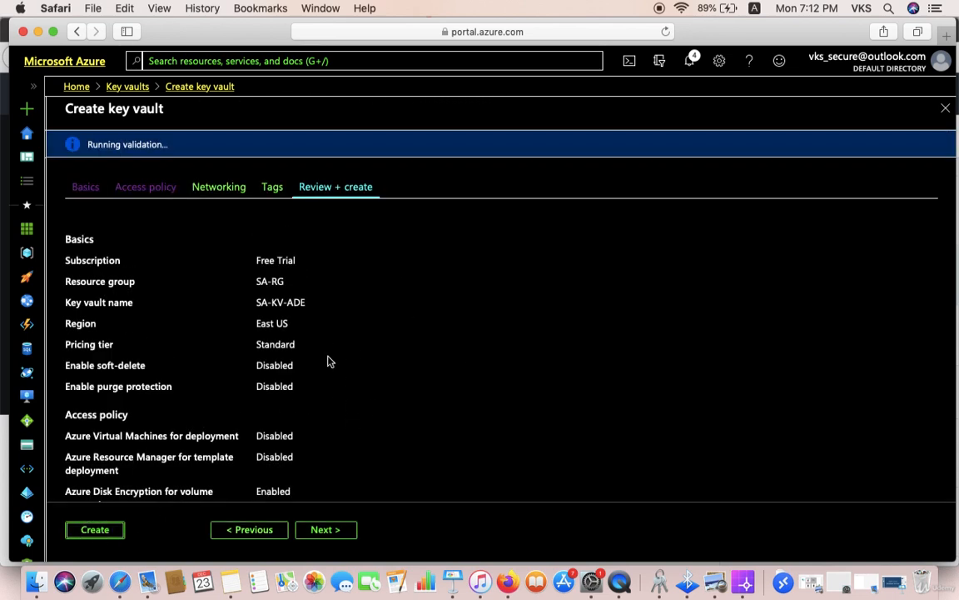
scroll(329, 361, down, 2)
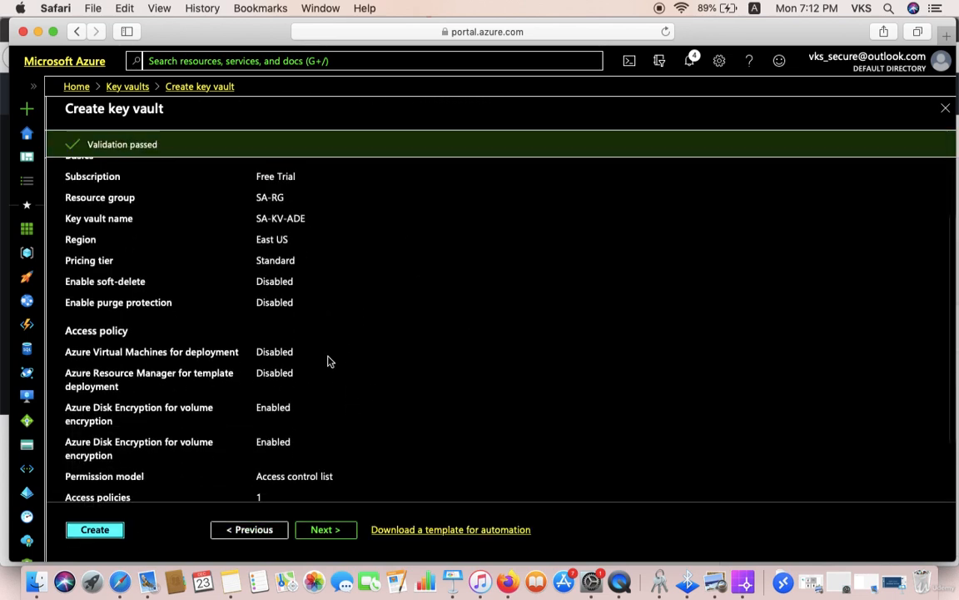
click(93, 531)
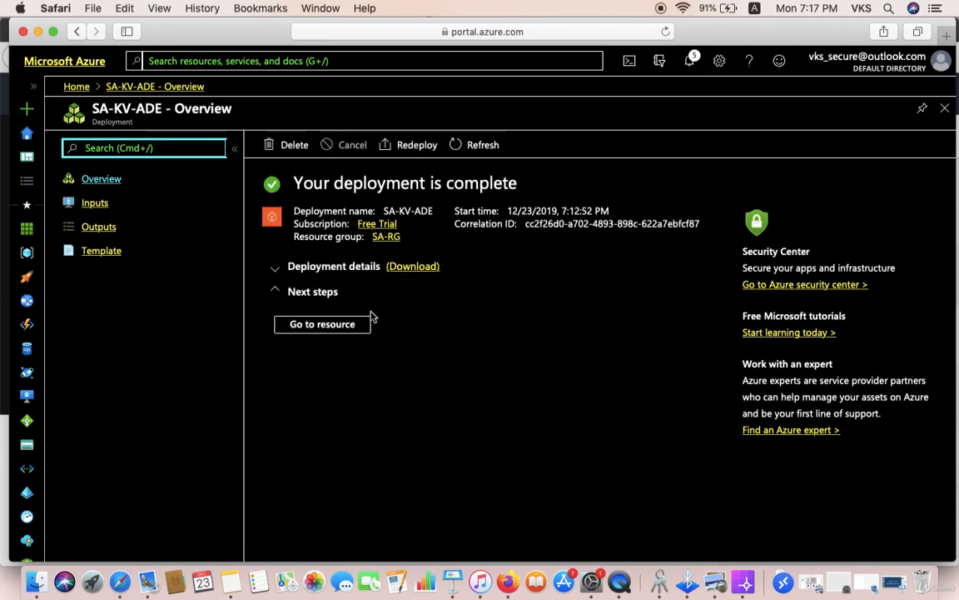
- Generate a 2048-bit RSA key named Key-ADE in the key vault SA-KV-ADE
click(341, 325)
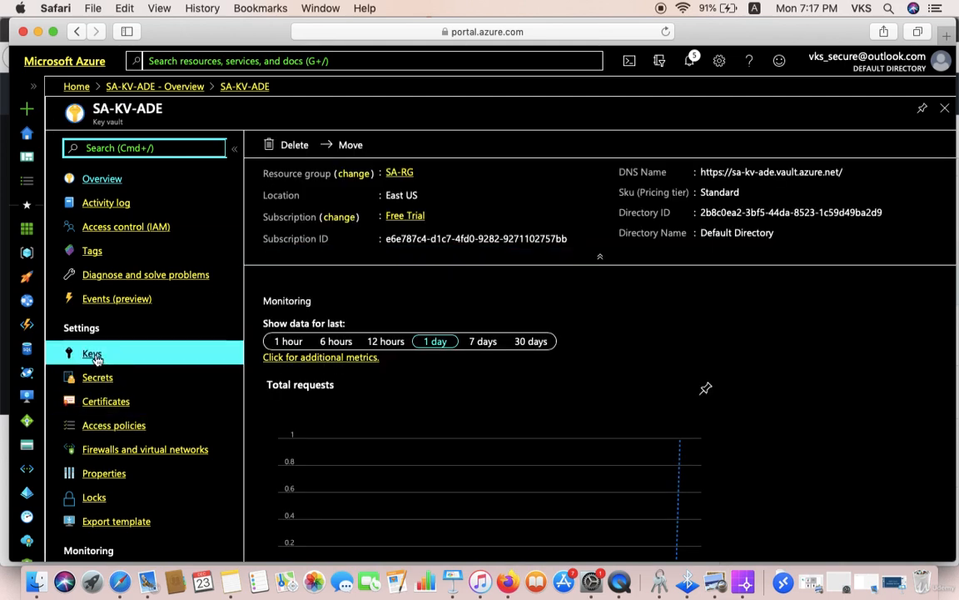
click(93, 355)
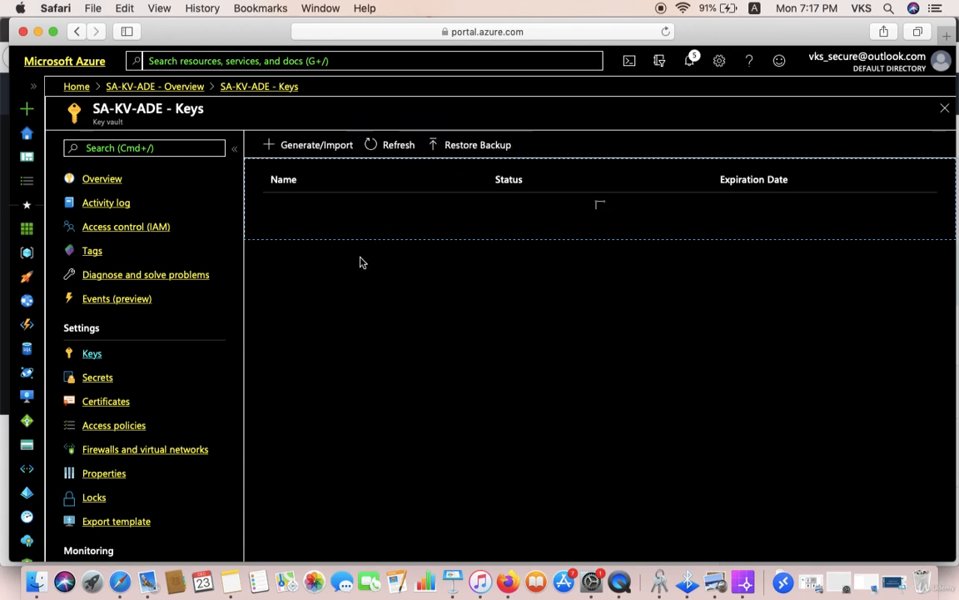
click(325, 148)
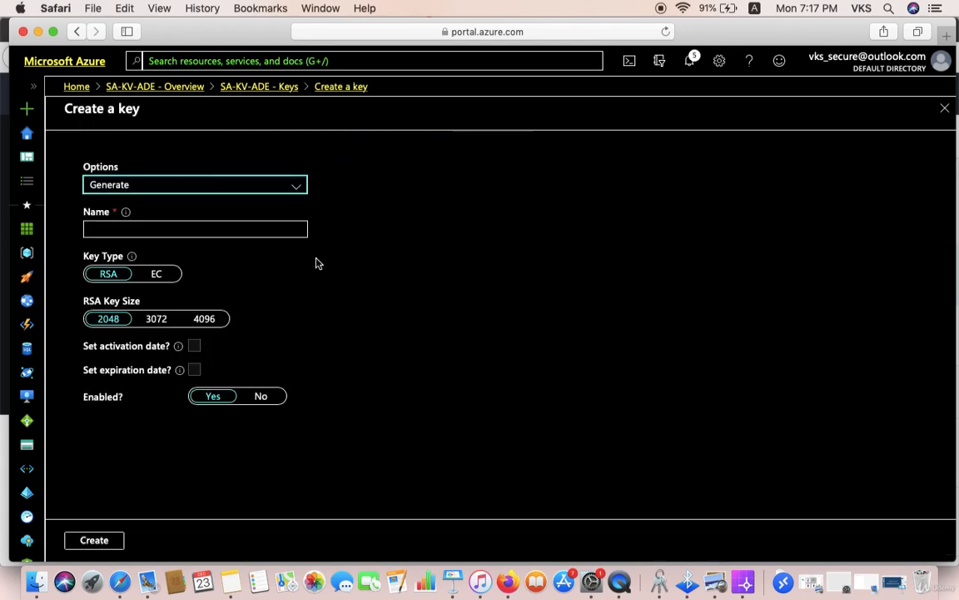
click(269, 190)
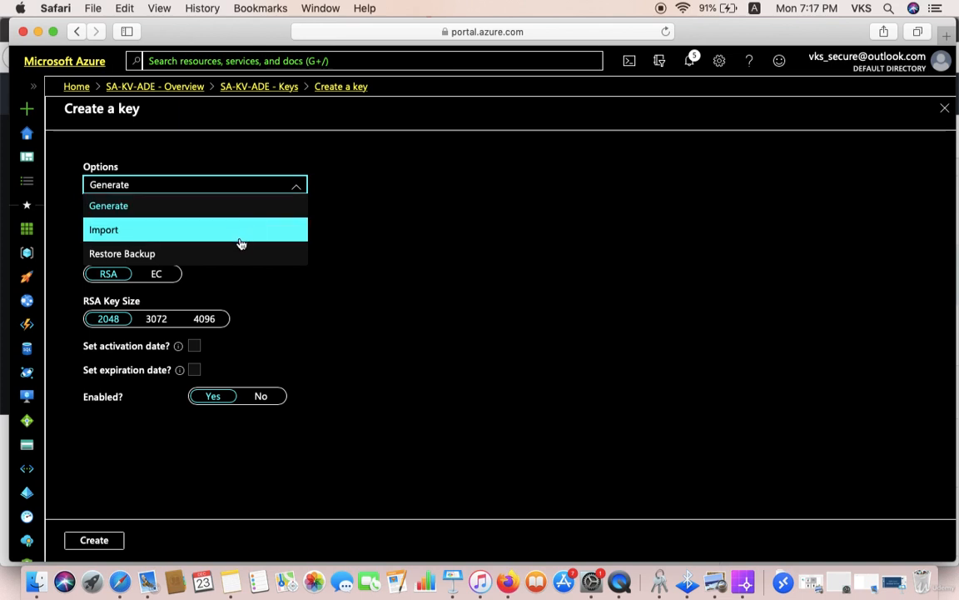
click(232, 206)
click(190, 232)
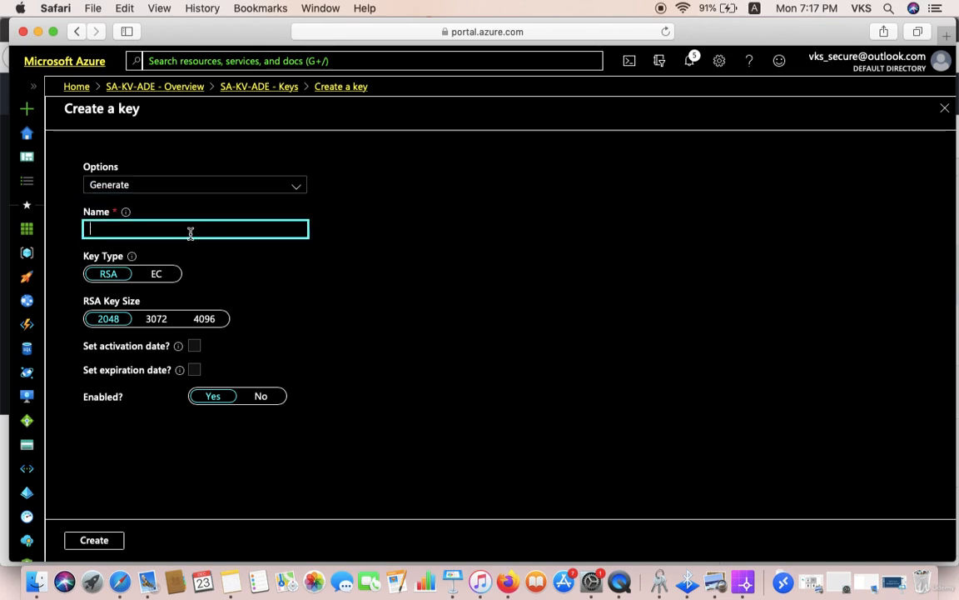
text(Key-)
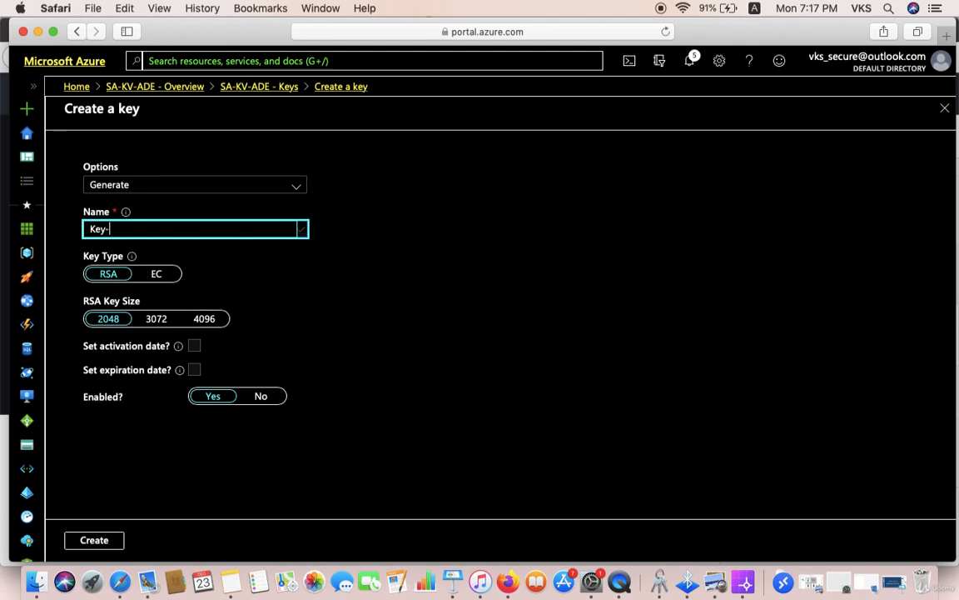
text(D)
key(BackSpace)
text(ADE)
click(96, 539)
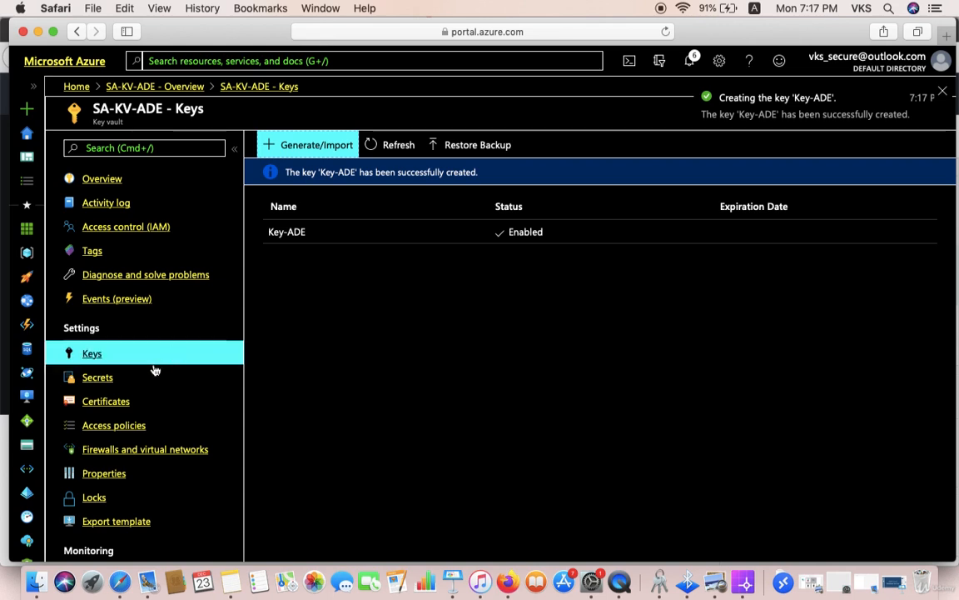
- Check the access policies of the key vault SA-KV-ADE and return to the portal's home page
click(114, 426)
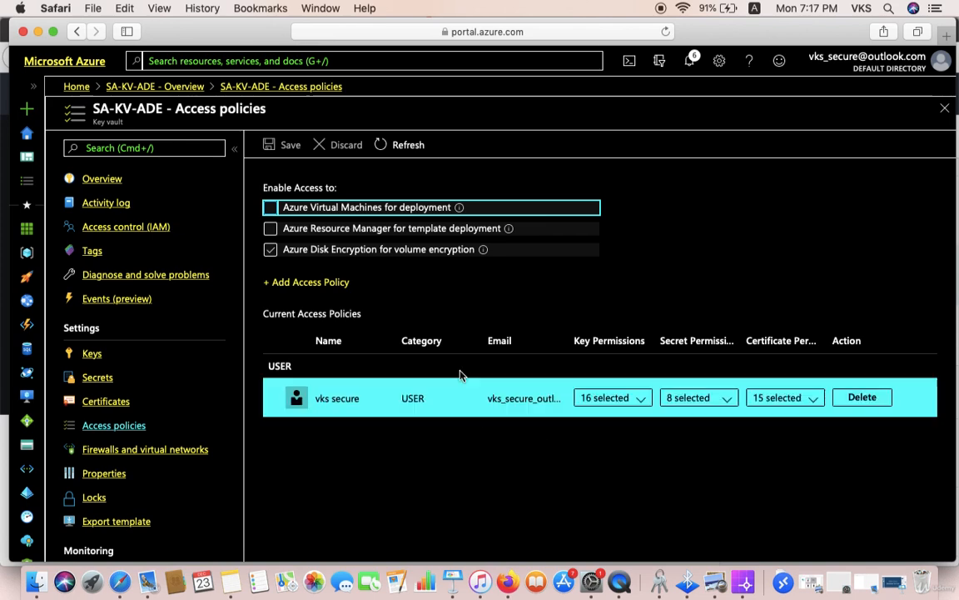
click(138, 88)
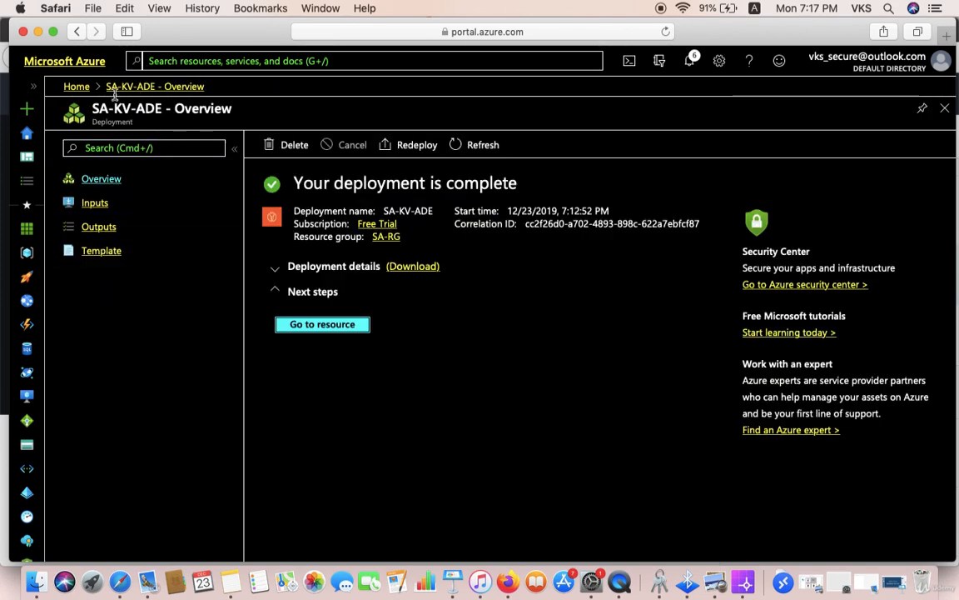
click(77, 87)
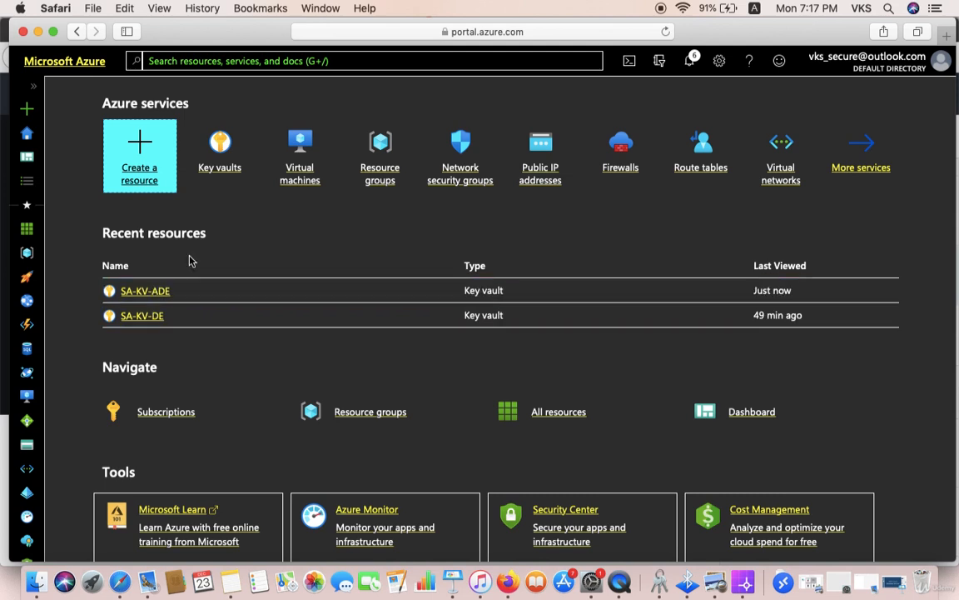
- Set the disks to encrypt to OS disk in the disk encryption settings of the virtual machine SA-VM1
click(293, 173)
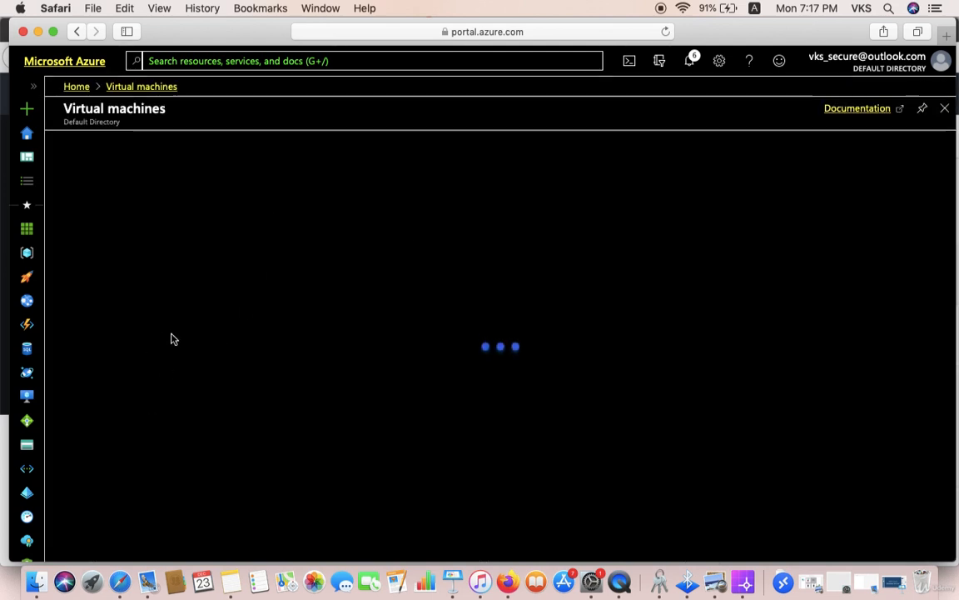
click(128, 271)
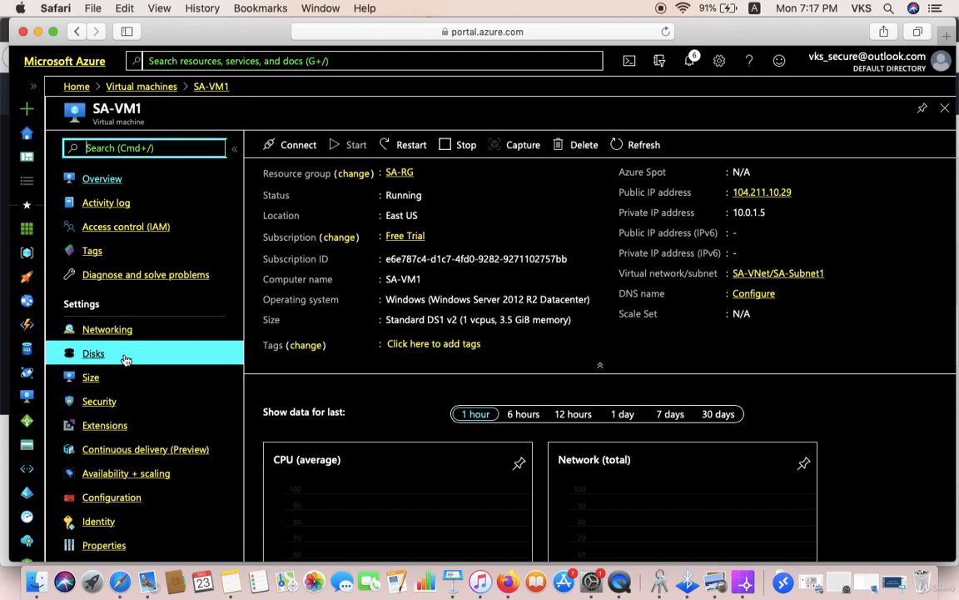
click(94, 354)
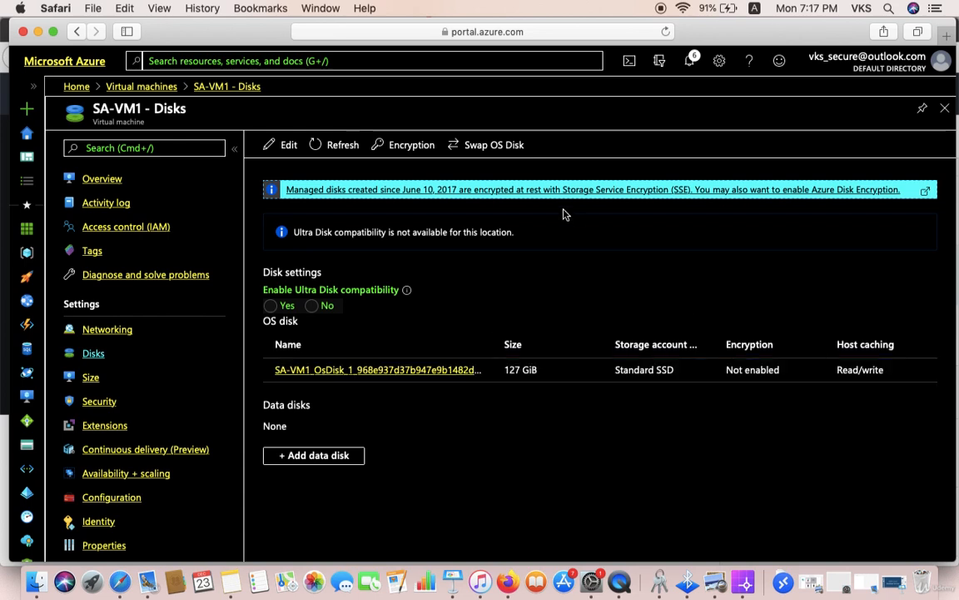
click(421, 153)
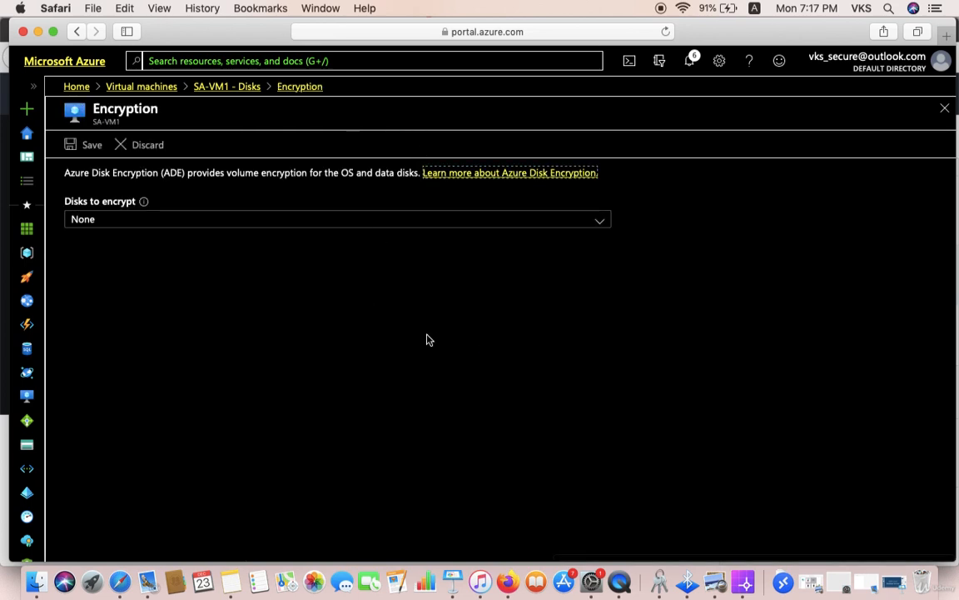
click(243, 225)
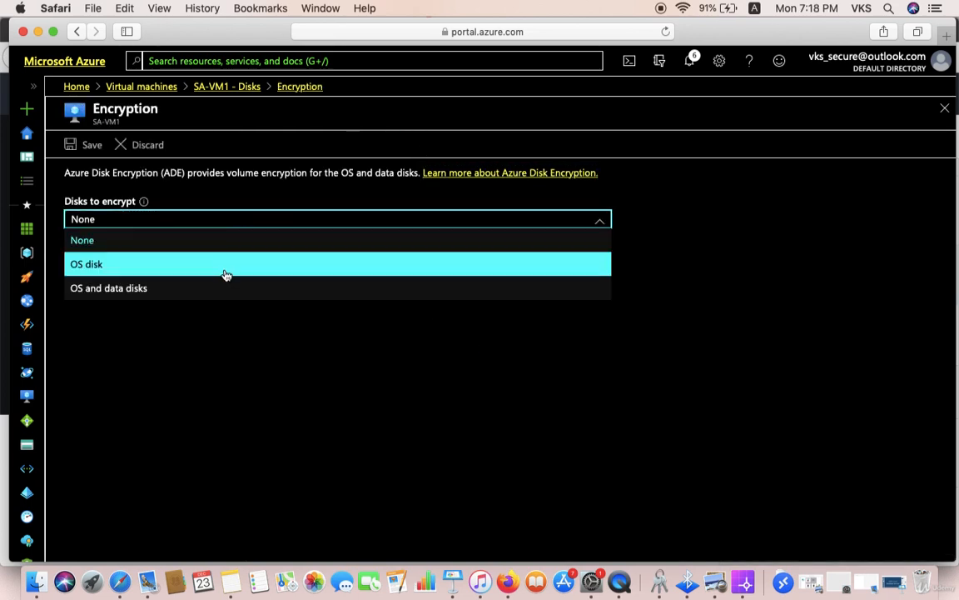
click(224, 272)
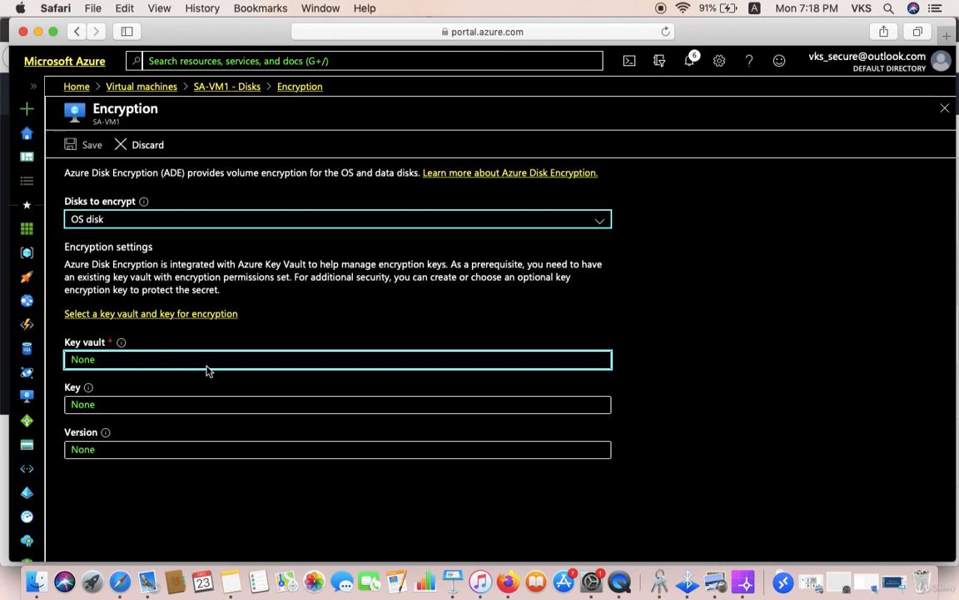
- Assign key vault SA-KV-ADE, key Key-ADE and its only version to the encryption, and save the settings, accepting the restart of SA-VM1
click(148, 316)
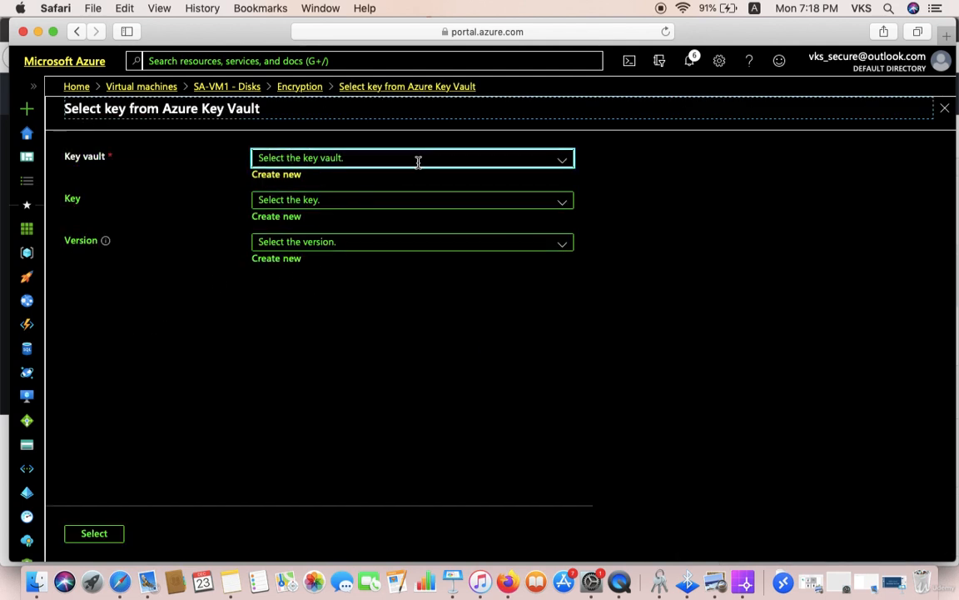
click(563, 163)
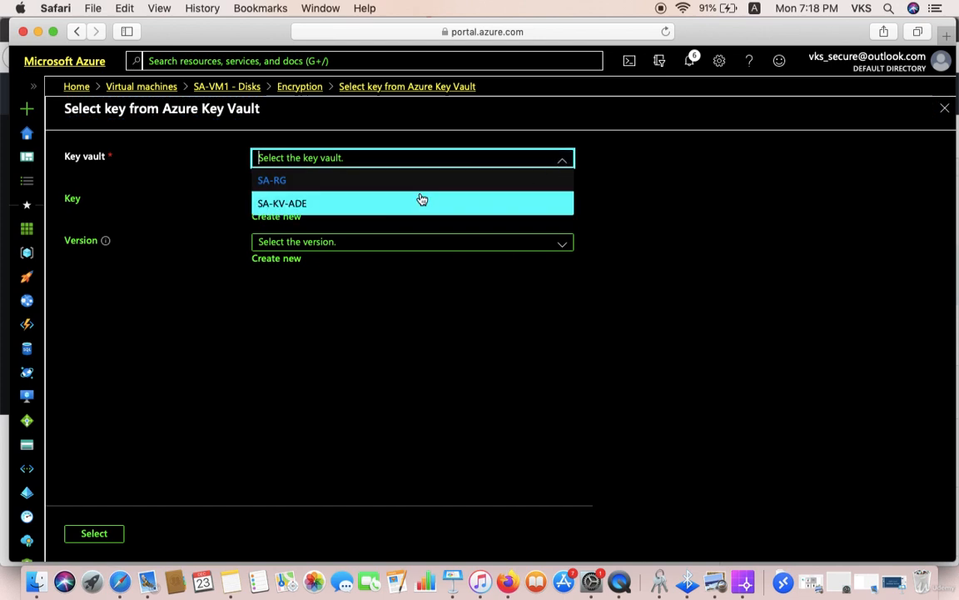
click(363, 206)
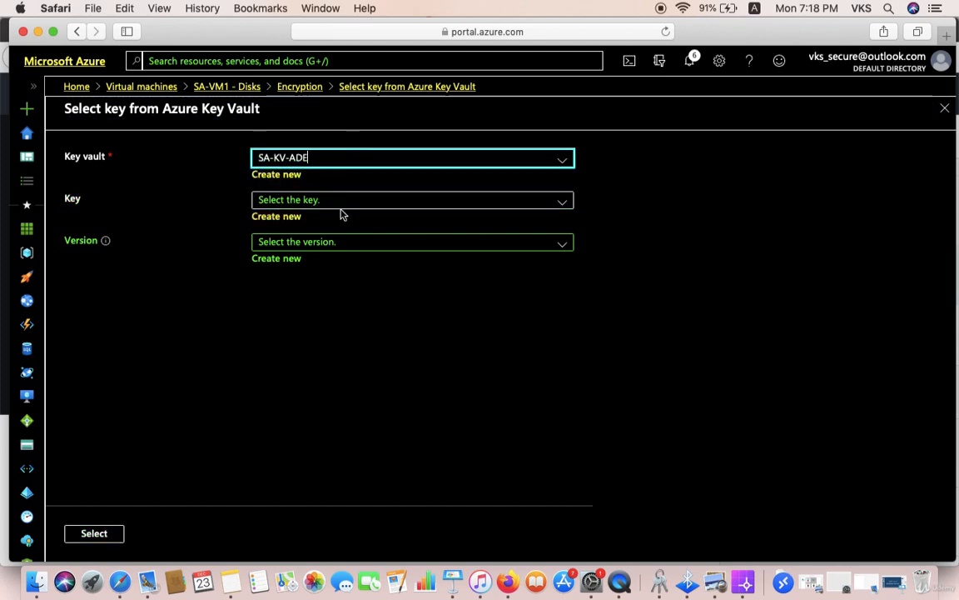
click(334, 201)
click(323, 221)
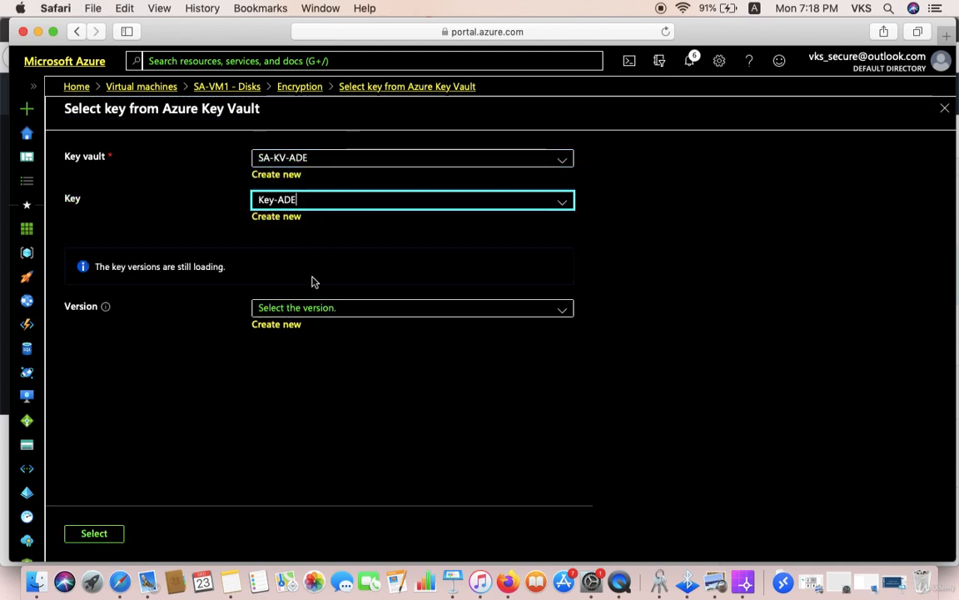
click(313, 248)
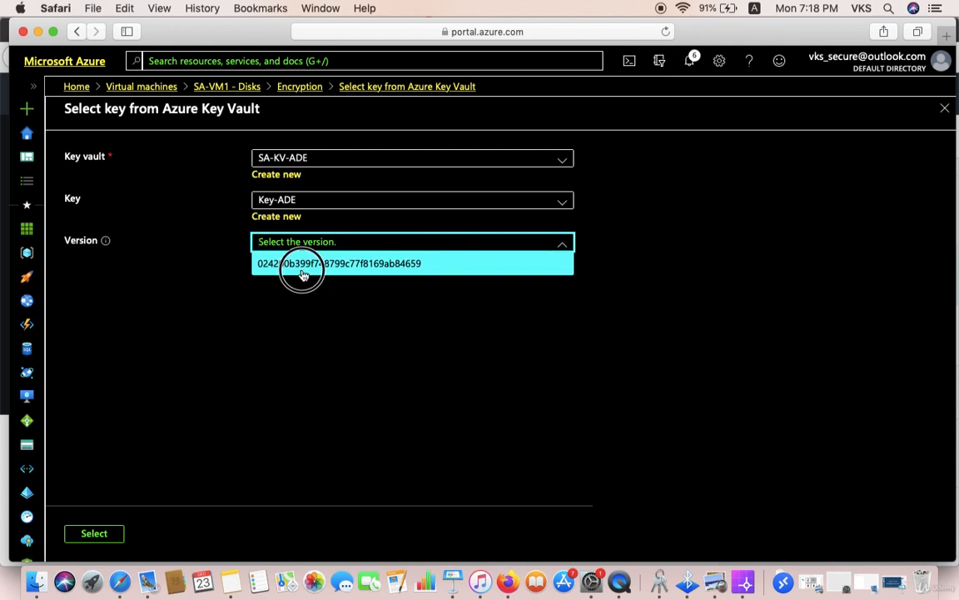
click(300, 269)
click(90, 533)
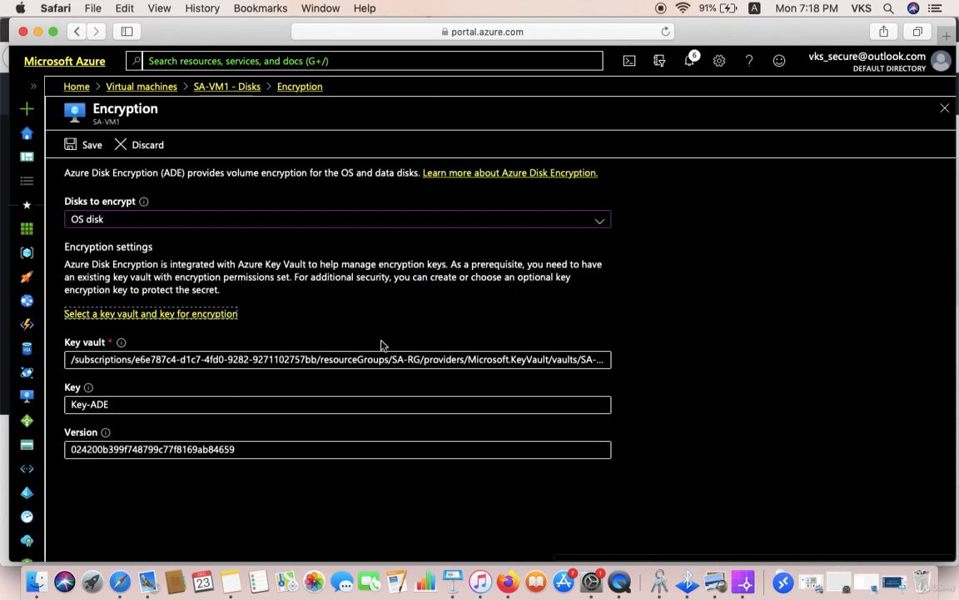
click(92, 147)
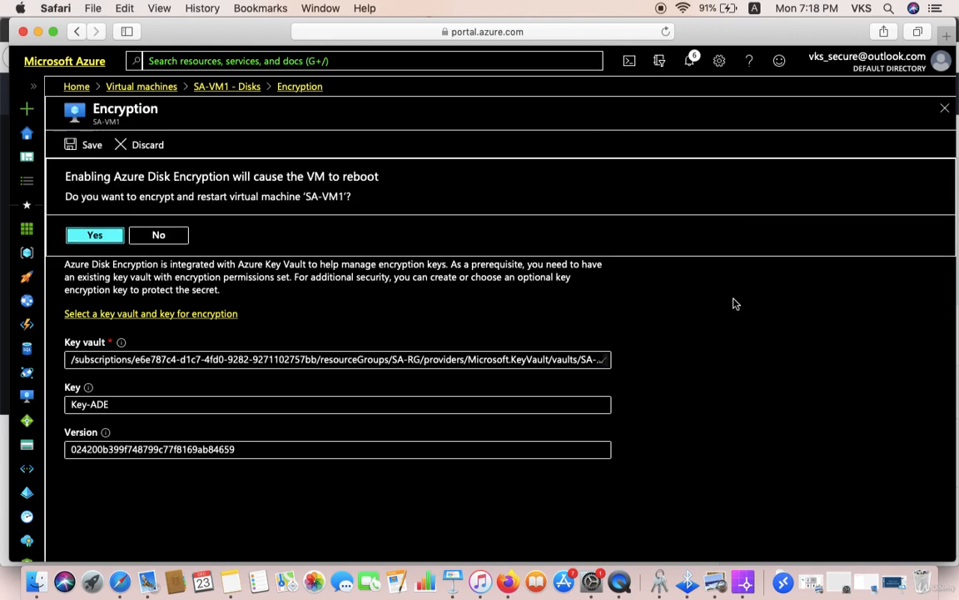
click(93, 235)
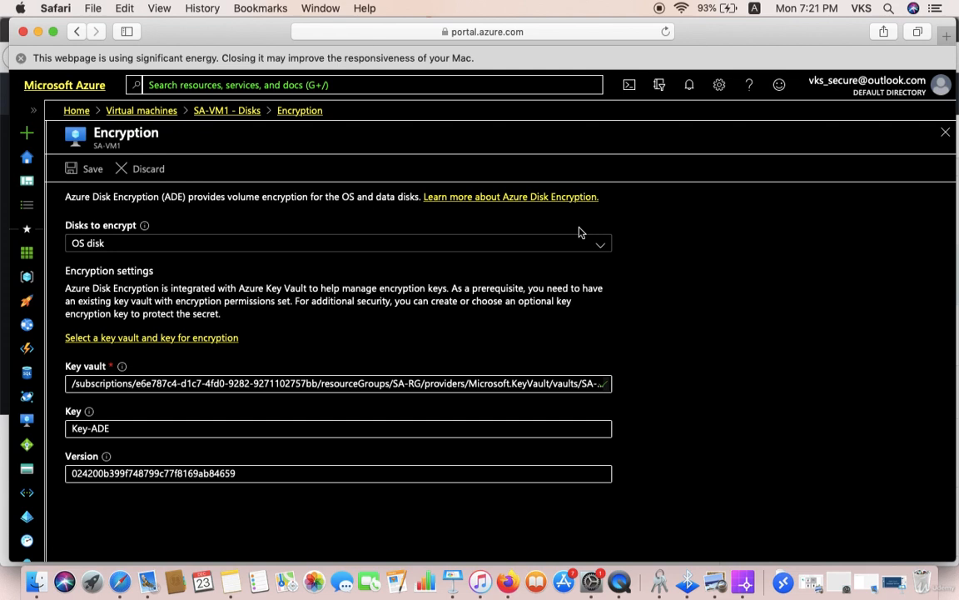
- Reopen the disks of the virtual machine SA-VM1 and check the encryption status of its OS disk
click(143, 111)
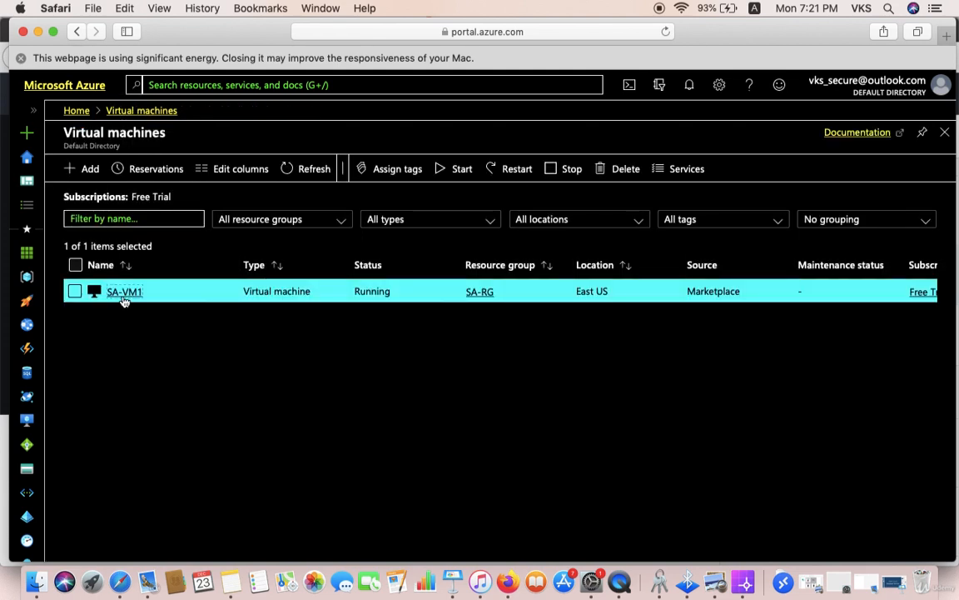
click(122, 299)
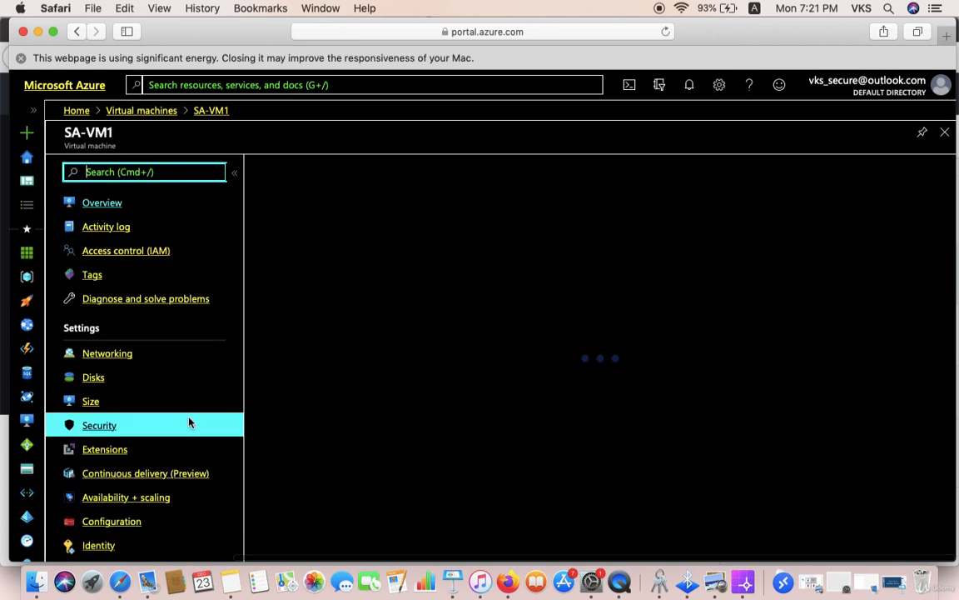
click(94, 379)
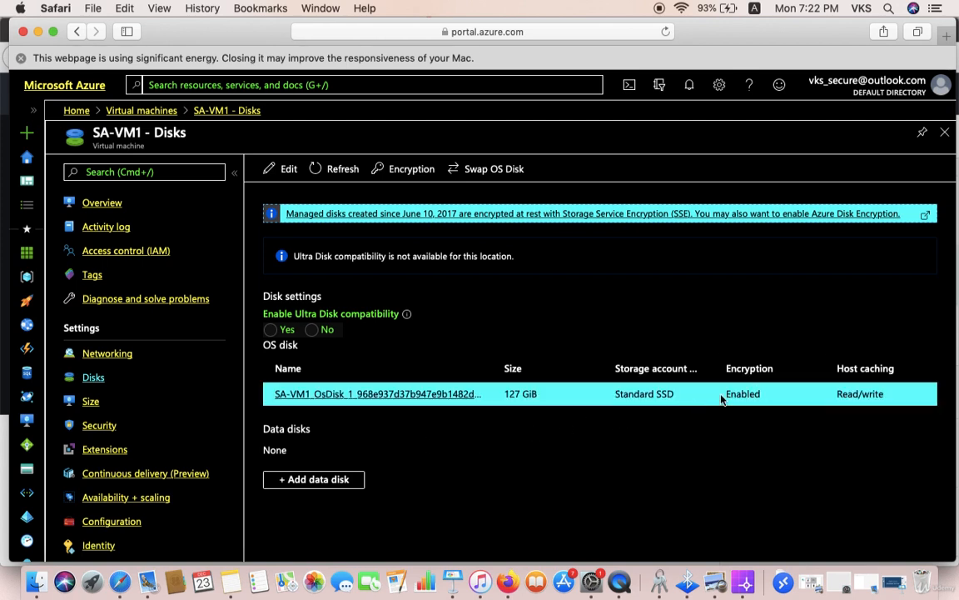
drag(771, 393, 718, 395)
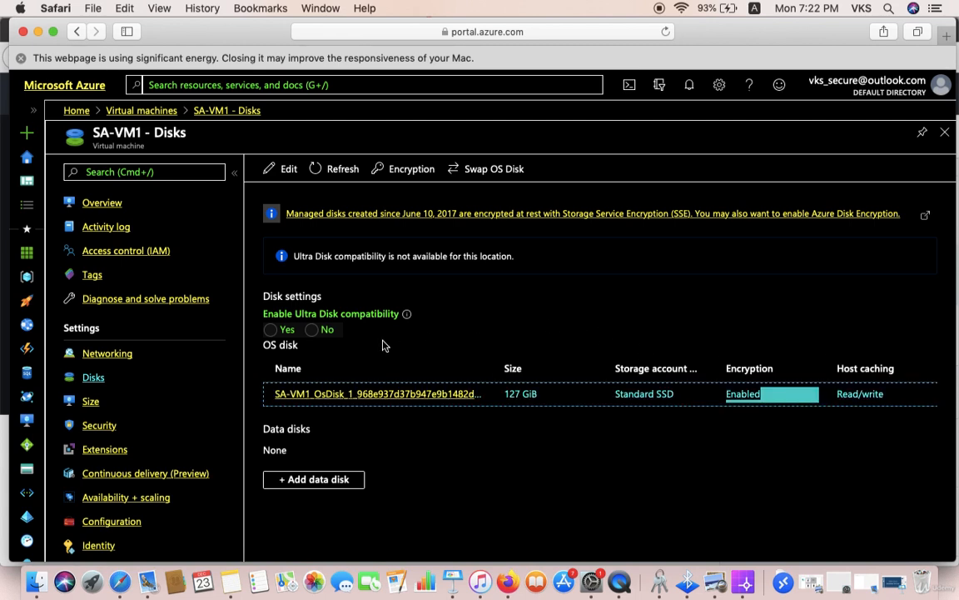
click(604, 326)
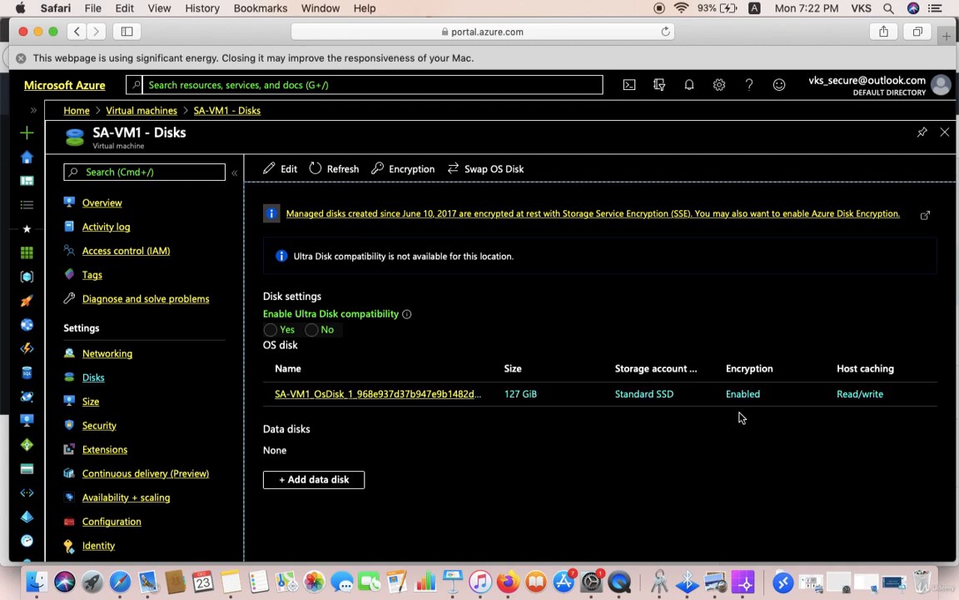
- Switch to Notes and review the listed steps to create Azure Disk Encryption, highlighting the access policy item and the whole list
click(231, 582)
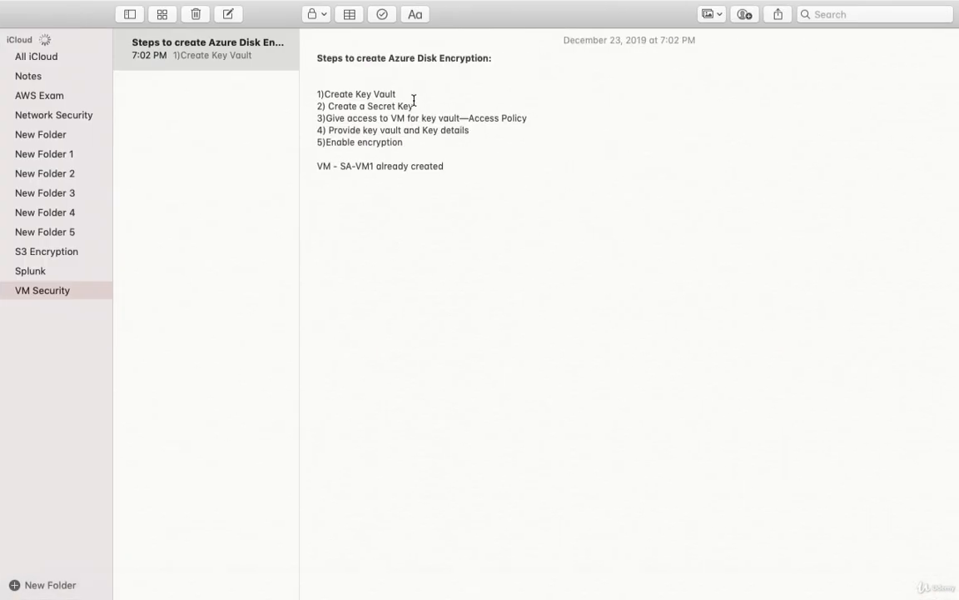
drag(422, 105, 357, 106)
click(429, 166)
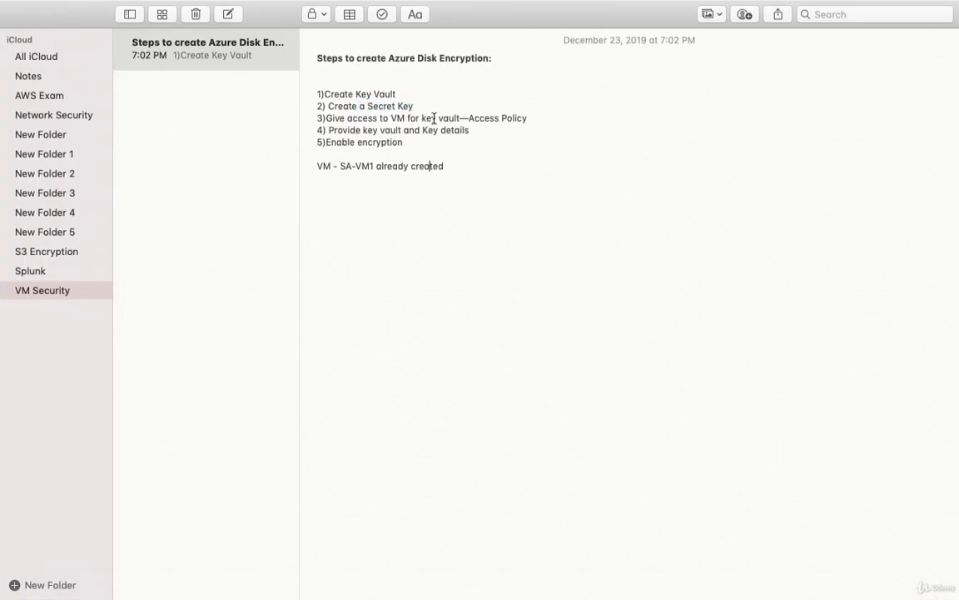
click(533, 120)
drag(533, 119, 470, 118)
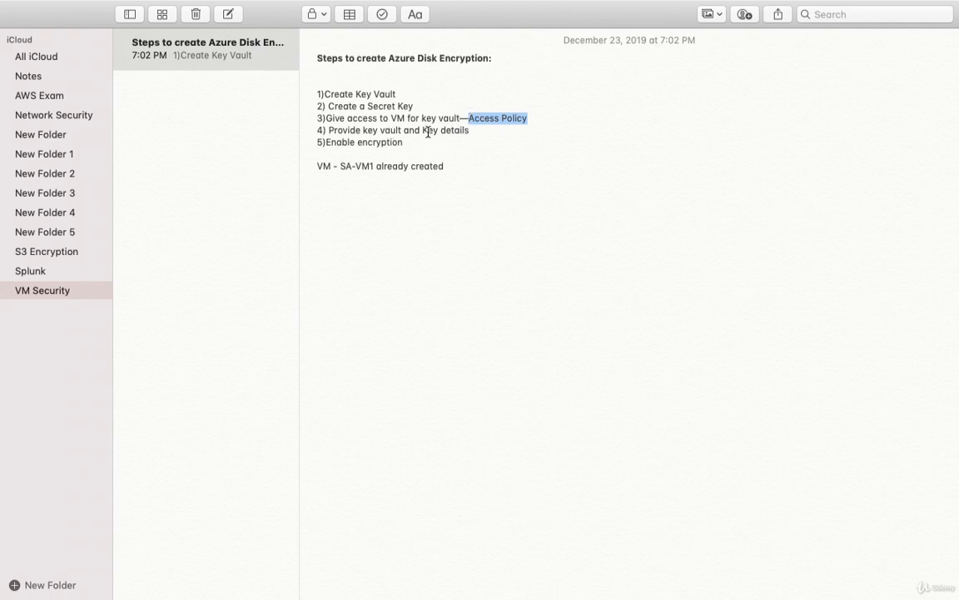
drag(420, 142, 313, 93)
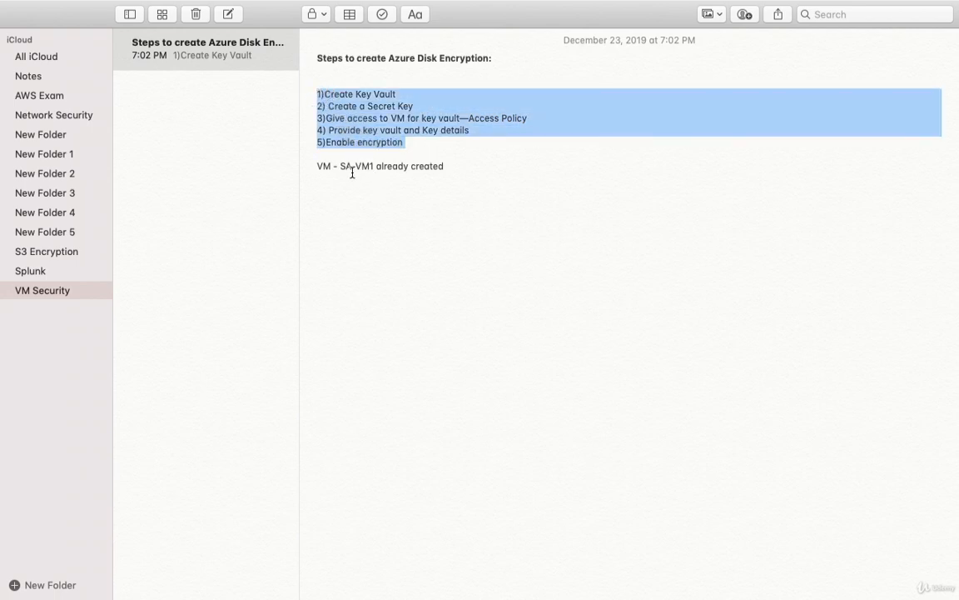